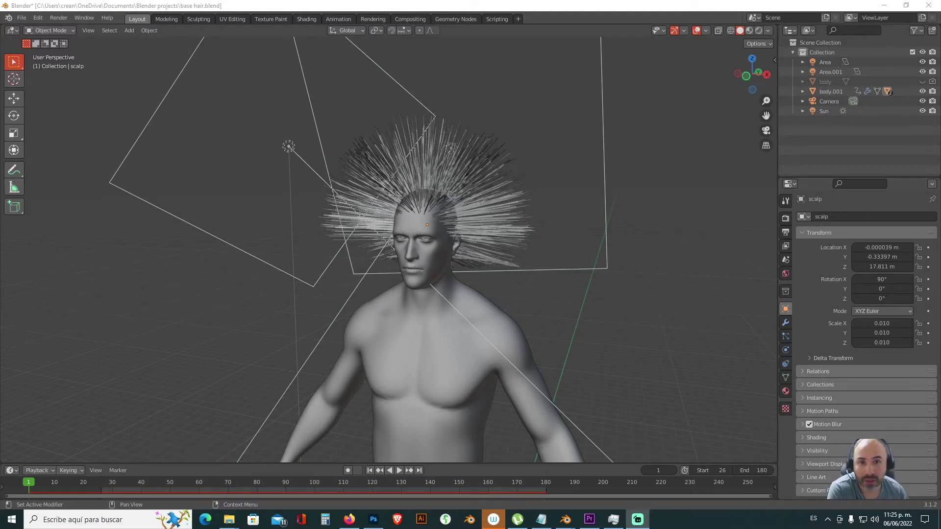
left_click_drag(552, 126, 484, 195)
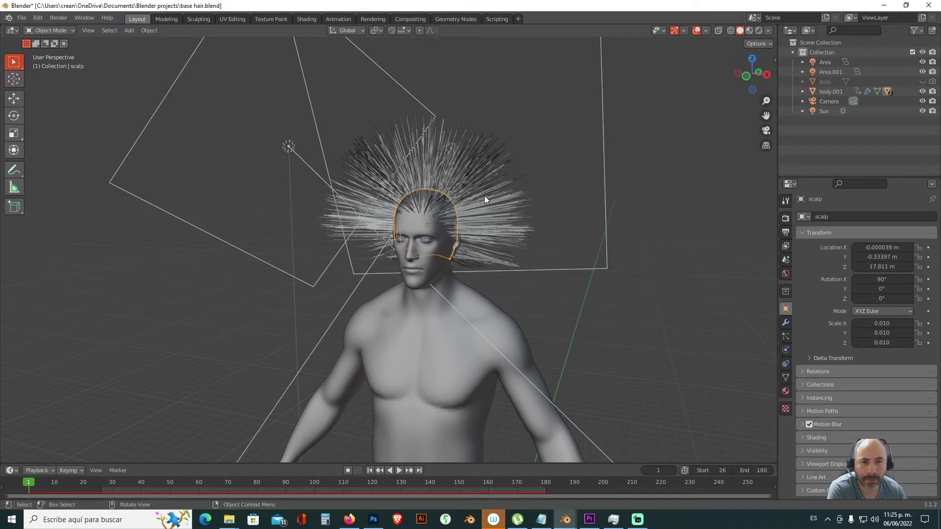
left_click_drag(551, 125, 374, 135)
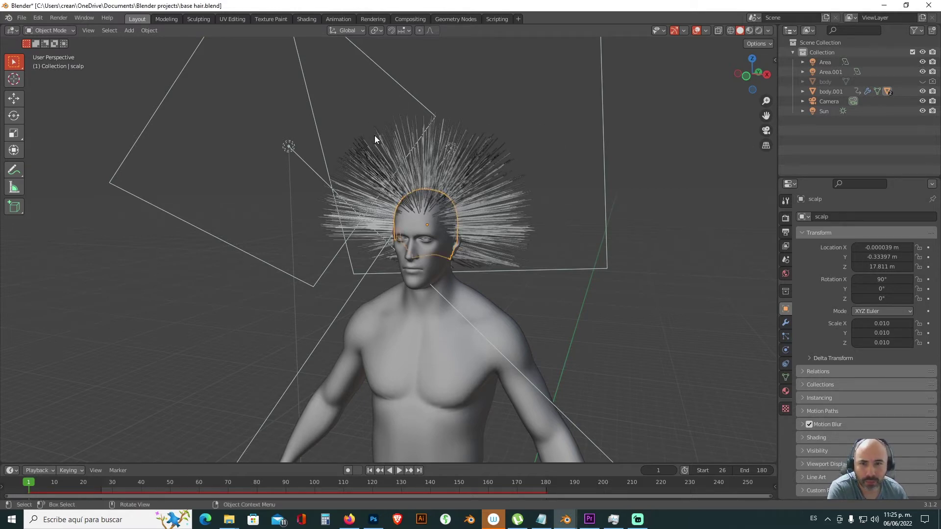
left_click_drag(538, 129, 500, 176)
left_click_drag(554, 118, 510, 191)
left_click_drag(551, 145, 522, 257)
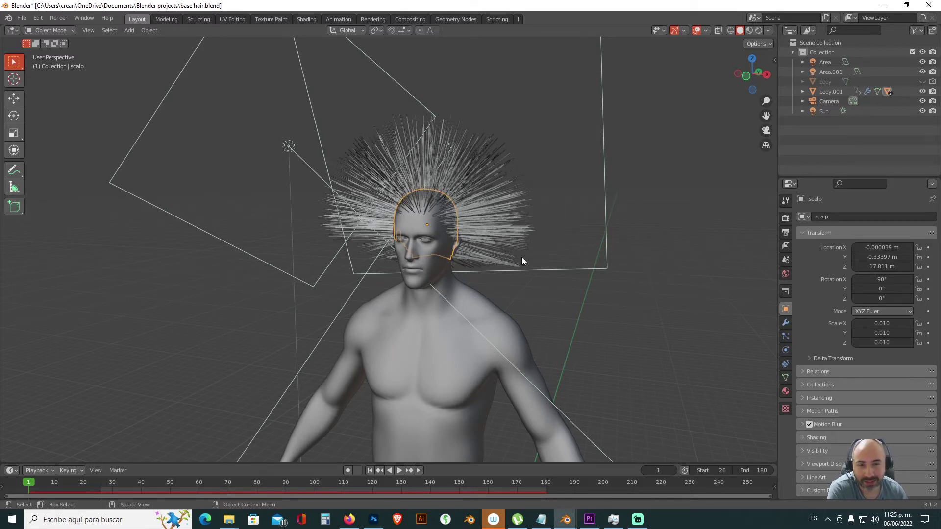
left_click(560, 172)
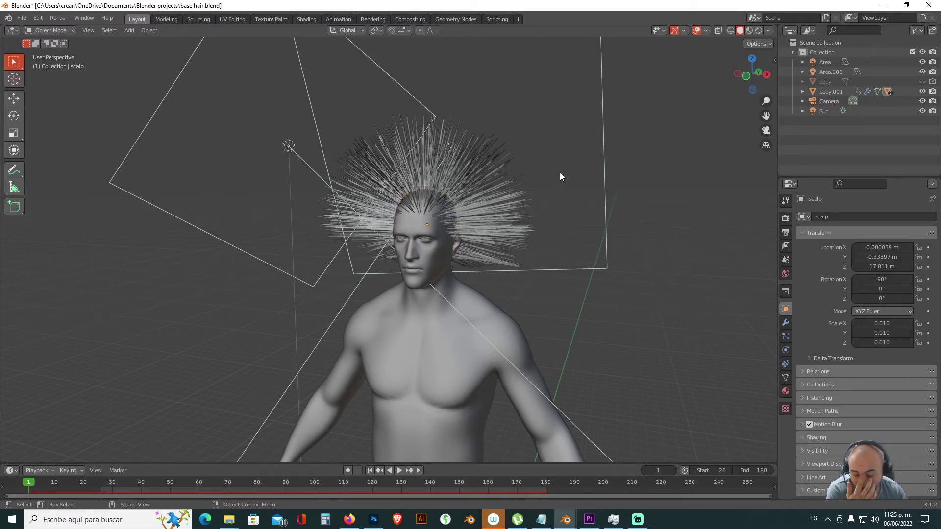
left_click_drag(559, 172, 508, 235)
left_click(540, 162)
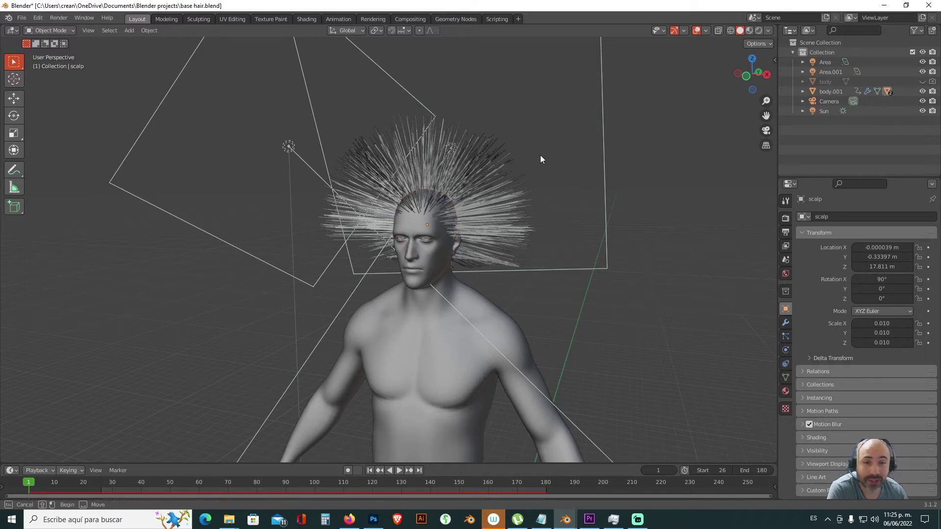
left_click_drag(540, 160, 506, 207)
left_click(540, 162)
left_click_drag(552, 172, 504, 219)
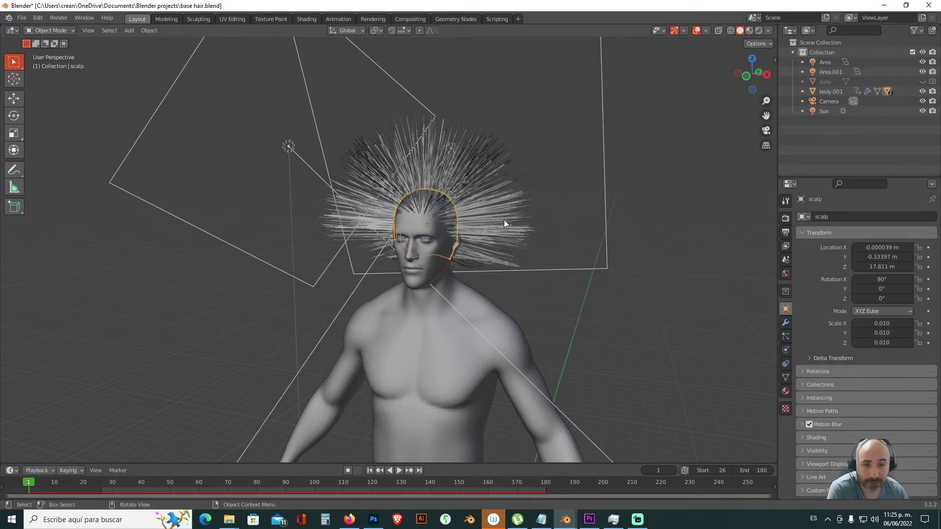
left_click(553, 176)
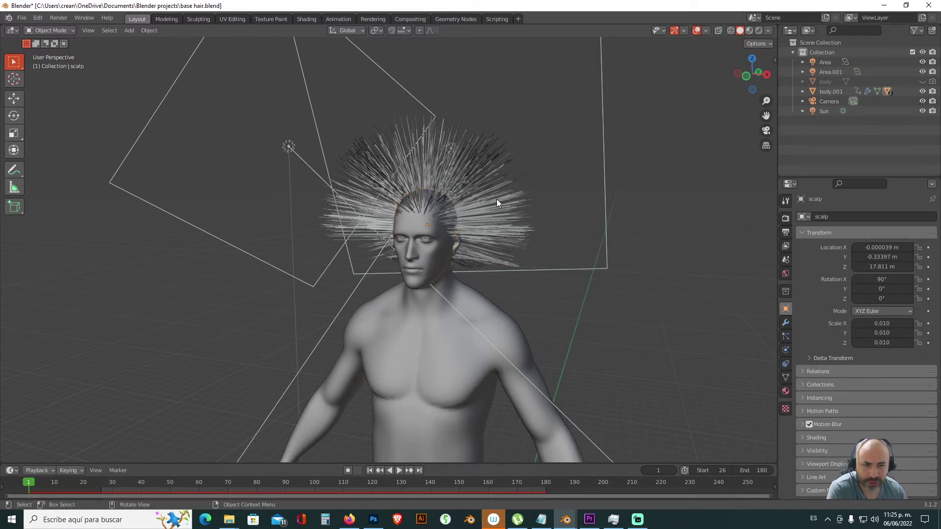
left_click_drag(560, 146, 504, 228)
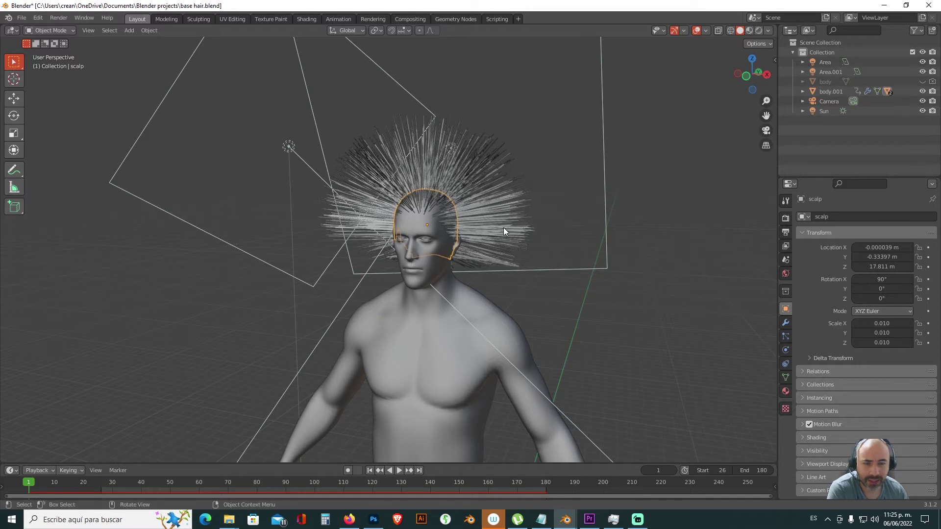
left_click(535, 159)
left_click_drag(549, 154, 496, 227)
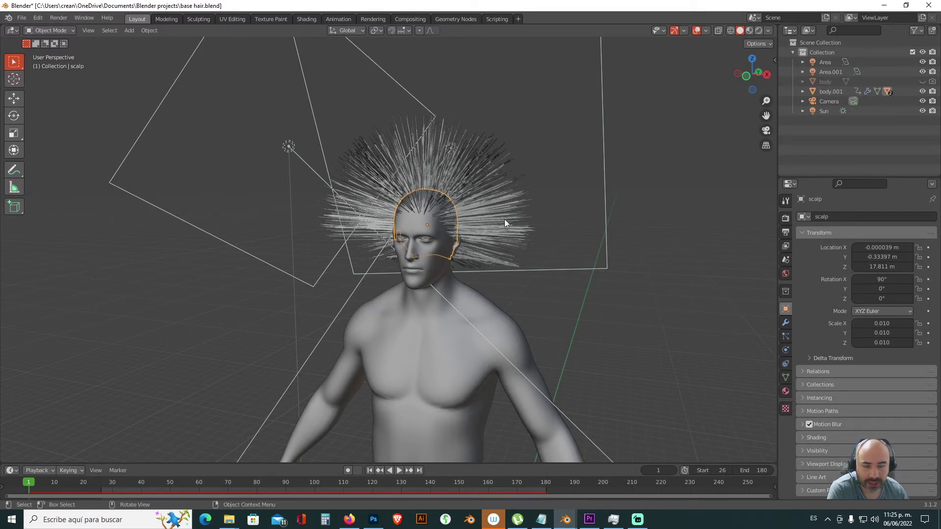
left_click(559, 164)
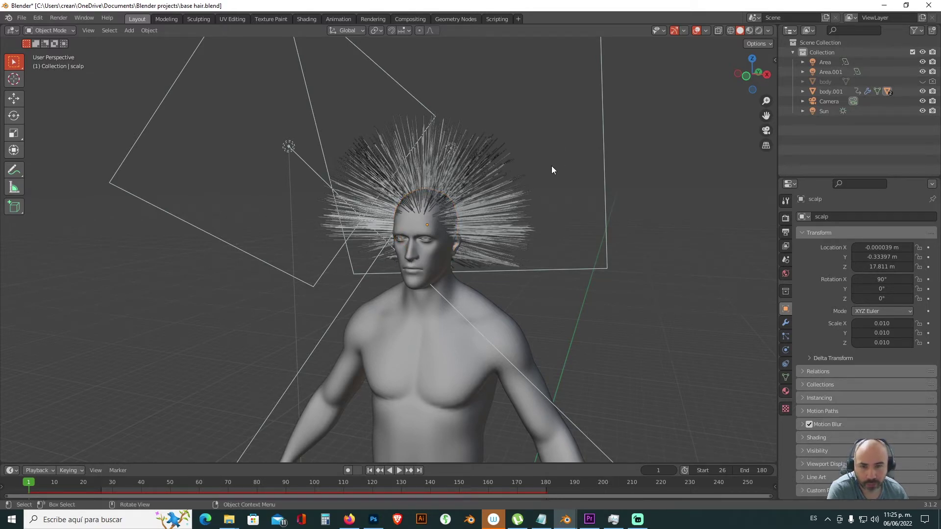
left_click_drag(545, 153, 494, 222)
left_click(528, 157)
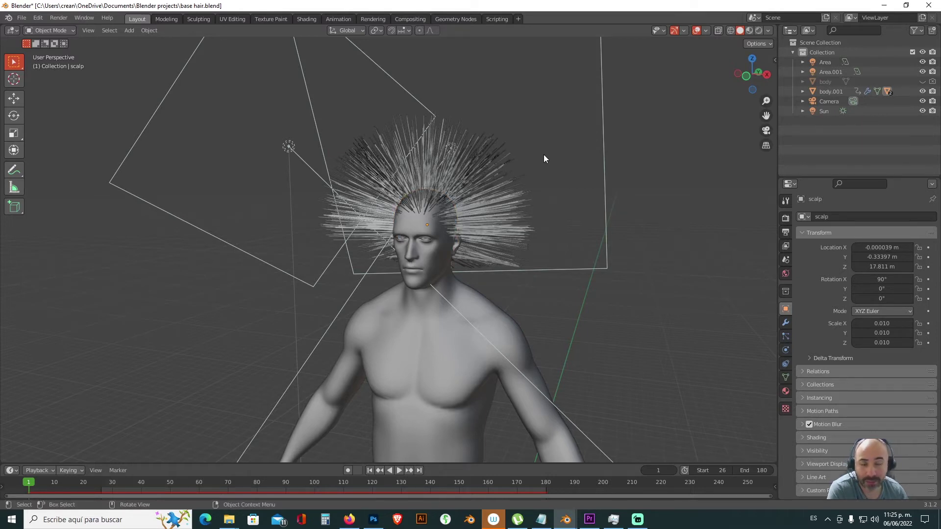
left_click_drag(543, 155, 495, 205)
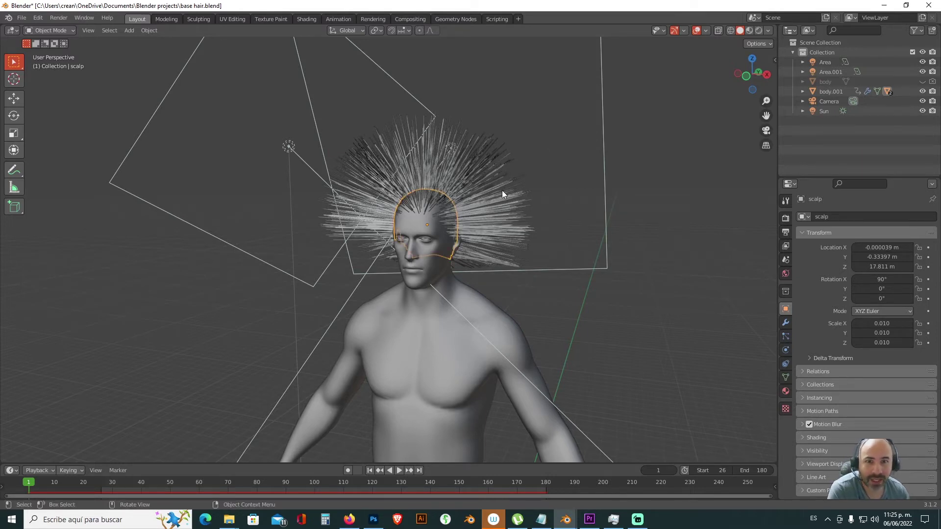
left_click(525, 293)
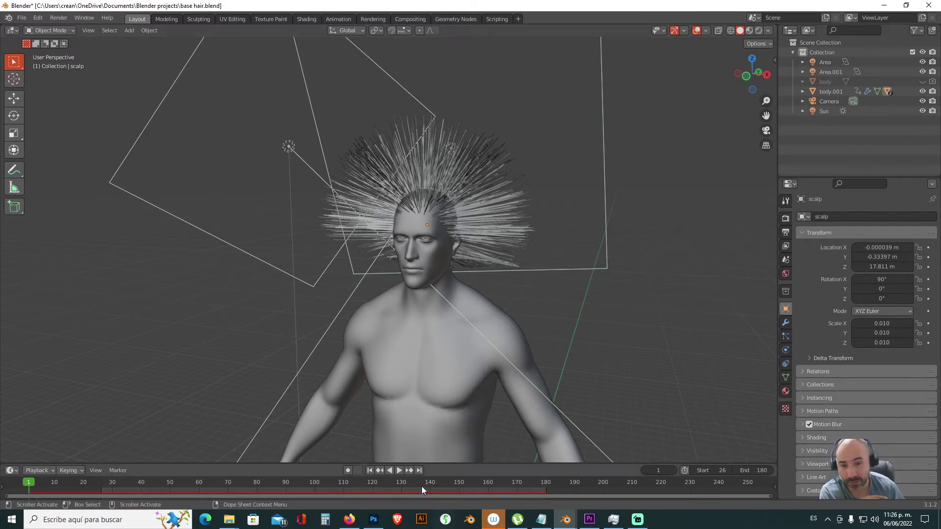
Step: Play the hair simulation briefly in the viewport, stop it and rewind to the start frame
left_click(401, 469)
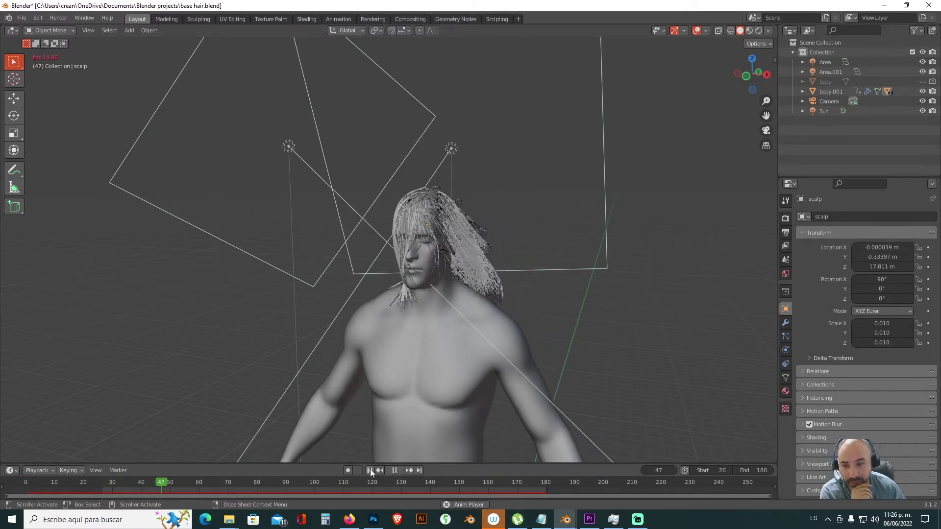
left_click(371, 470)
left_click(395, 469)
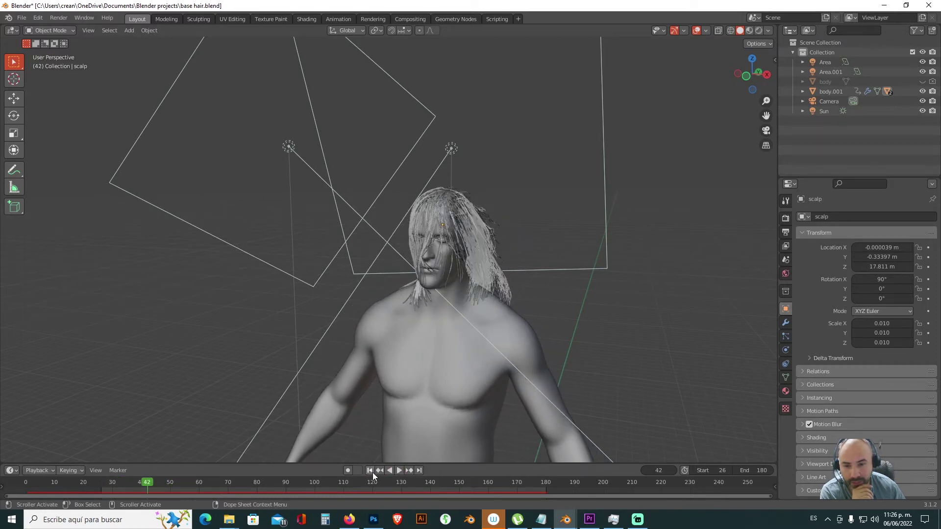
left_click(371, 470)
Step: Set the scene's start frame to 1 and preview the hair simulation from the first frame
left_click(785, 233)
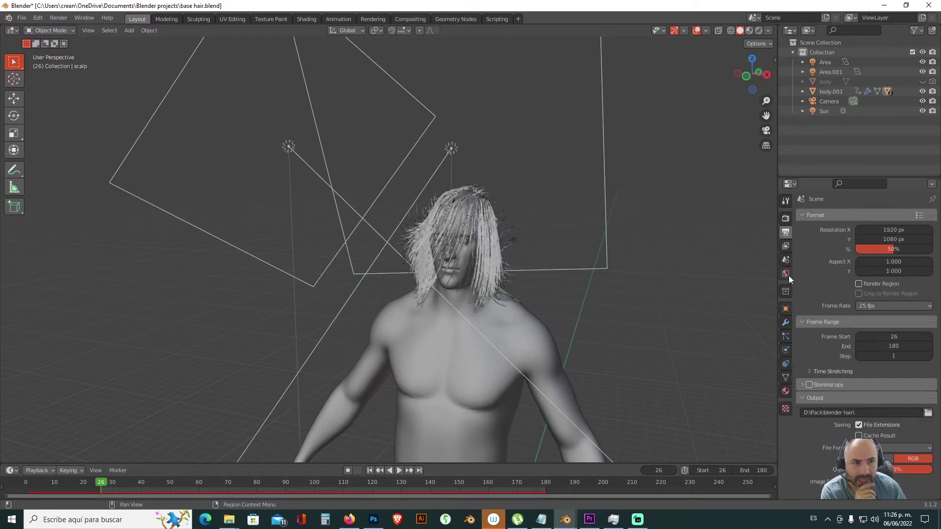
key("BackSpace")
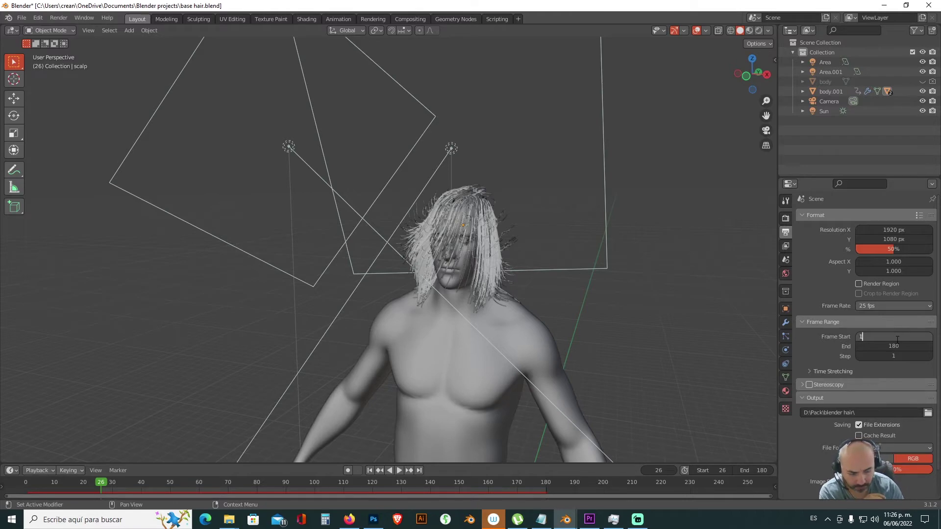
left_click(369, 470)
left_click(398, 469)
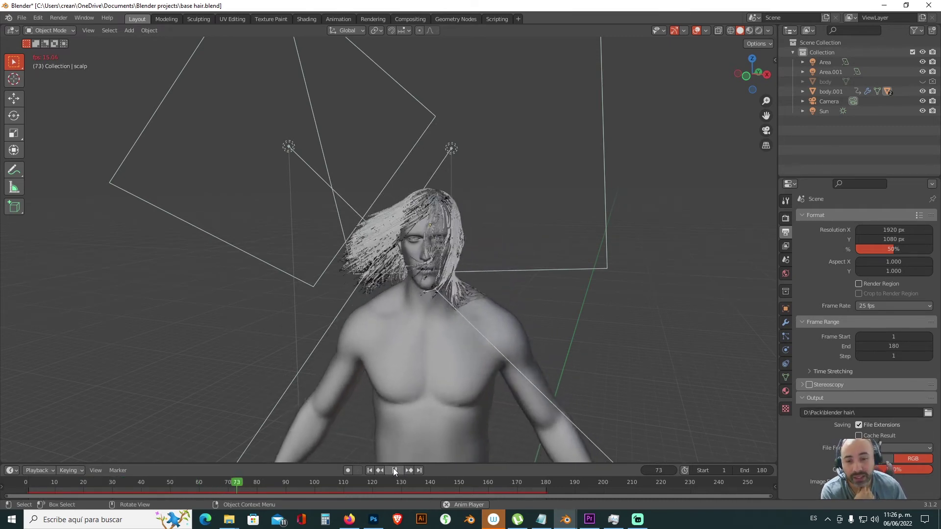
left_click(395, 471)
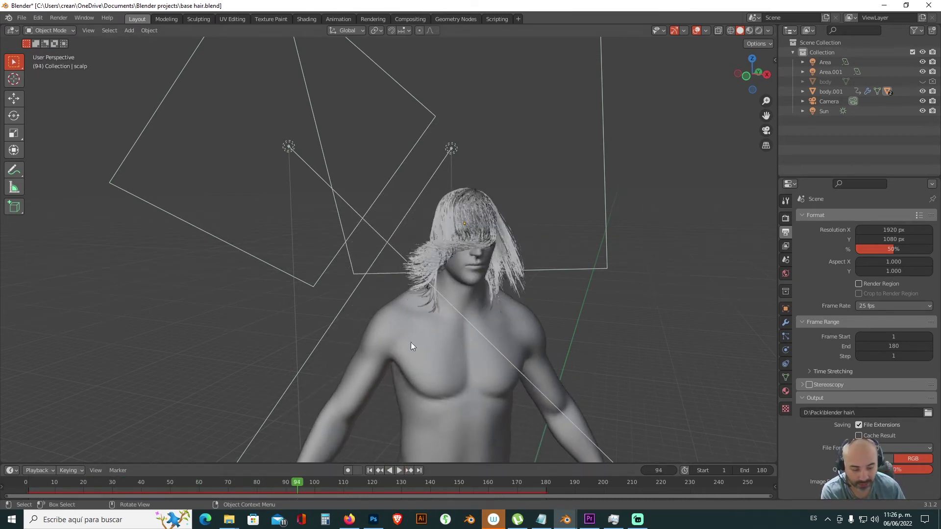
Step: Switch to the camera view and play the hair animation from the first frame through the camera
key("KP_0")
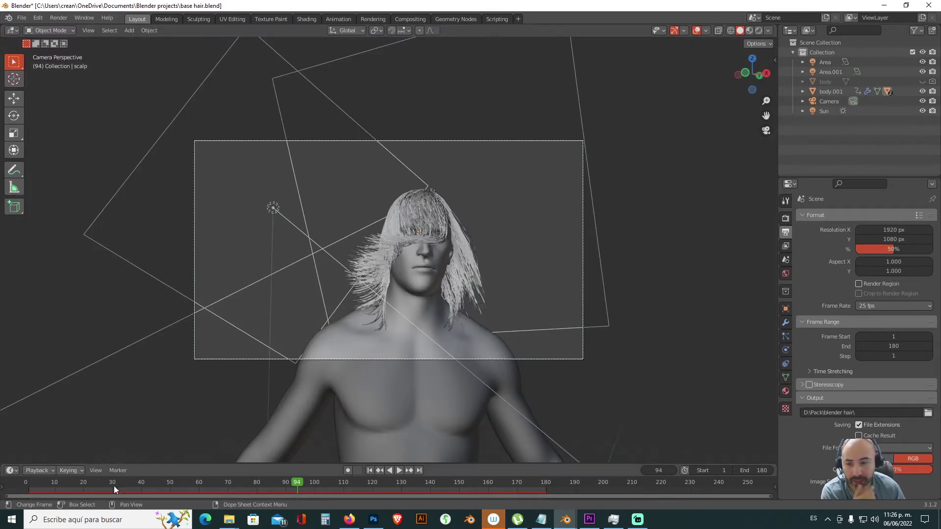
left_click(370, 470)
left_click(396, 469)
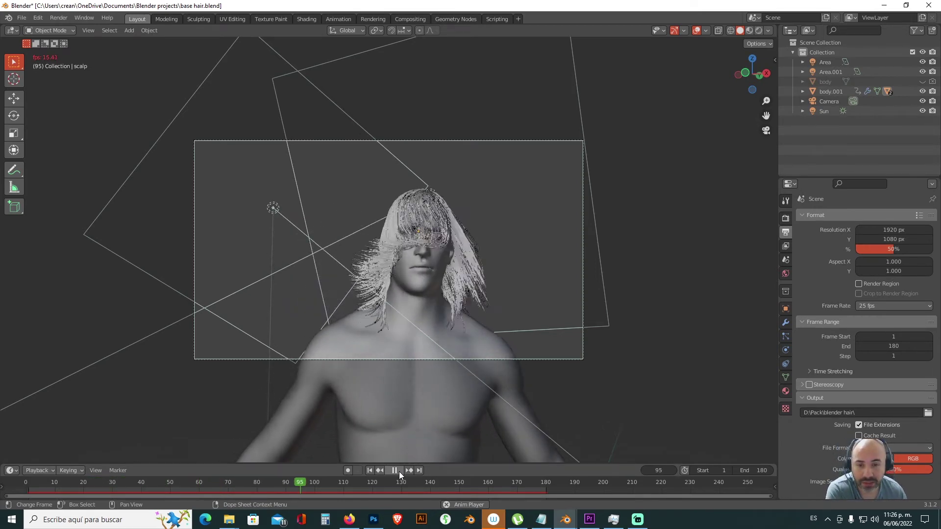
left_click(399, 472)
Step: Check the Cycles render devices and the OptiX option in the system preferences
left_click(38, 19)
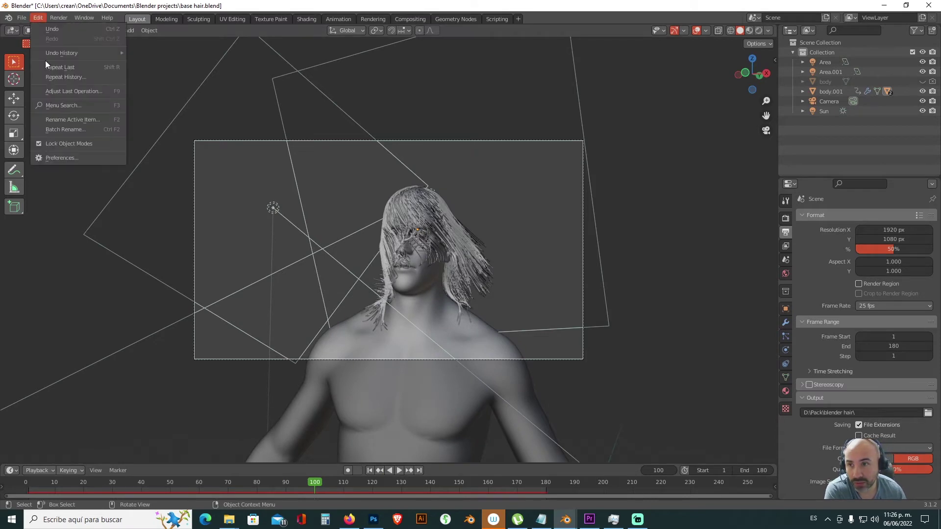
left_click(78, 158)
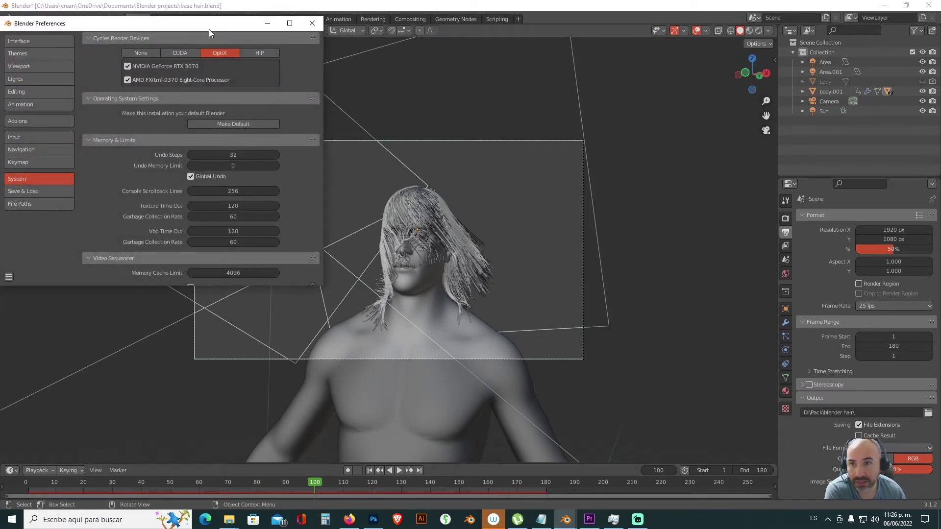
left_click_drag(209, 24, 428, 130)
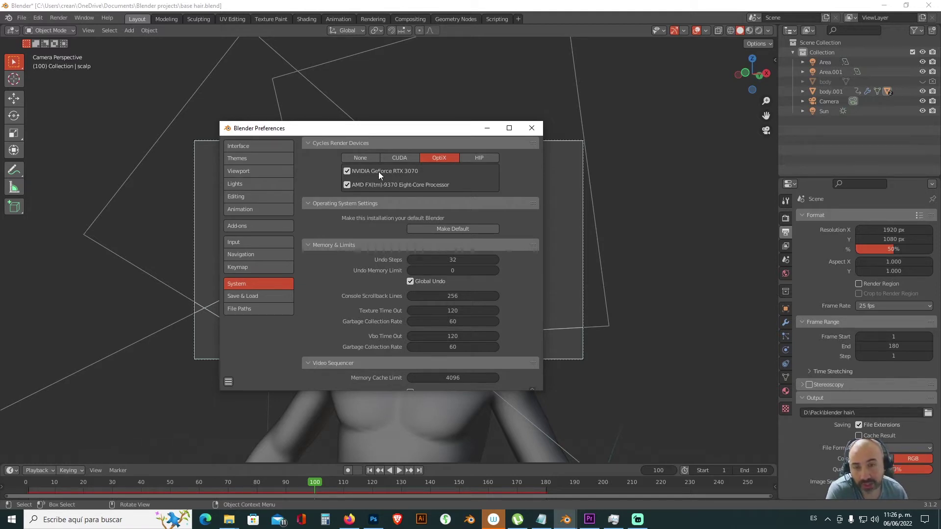
left_click_drag(434, 130, 463, 171)
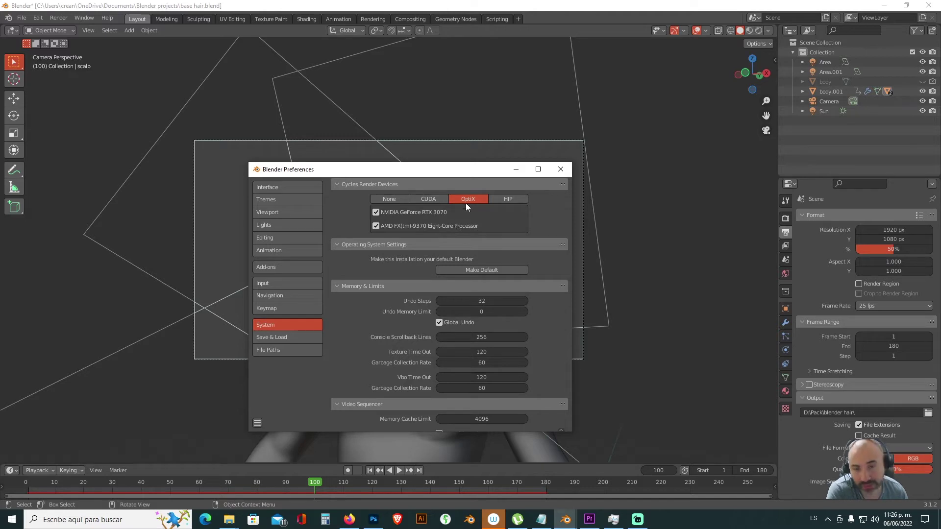
left_click_drag(473, 169, 940, 392)
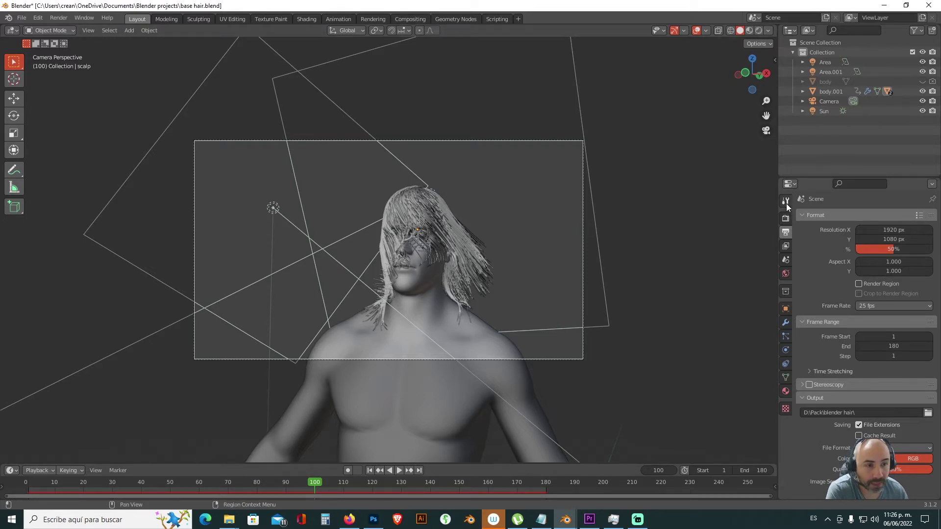
Step: Review the scene's Cycles render settings, including the device, the viewport and render sampling and the denoising options
left_click(785, 219)
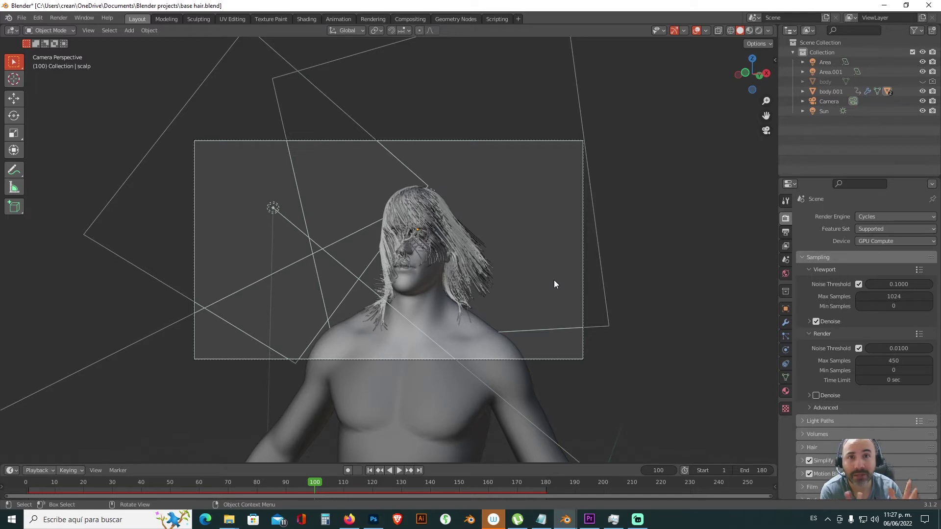
left_click(483, 273)
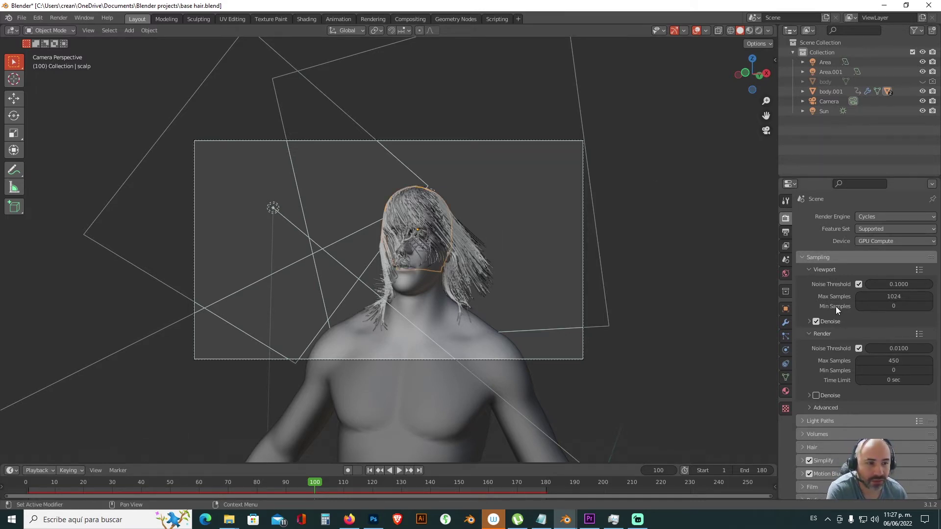
scroll(836, 307, "down", 3)
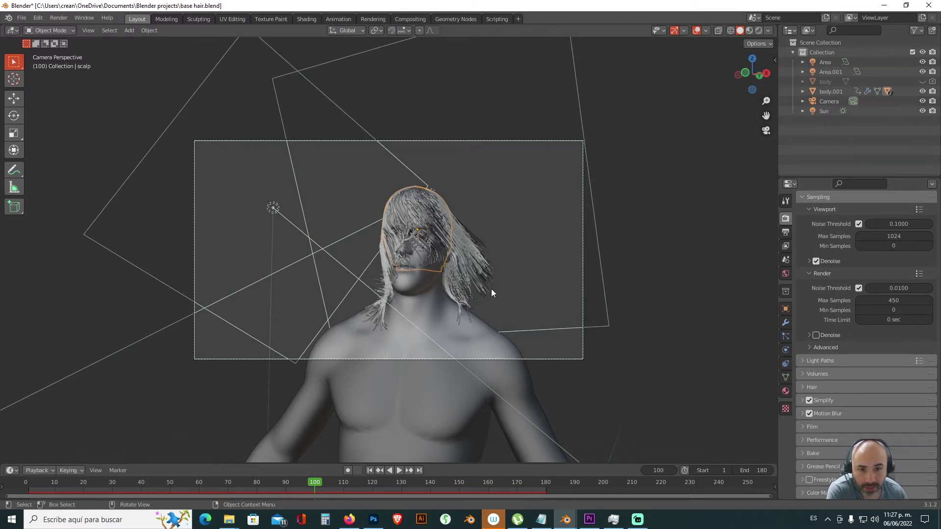
left_click(528, 266)
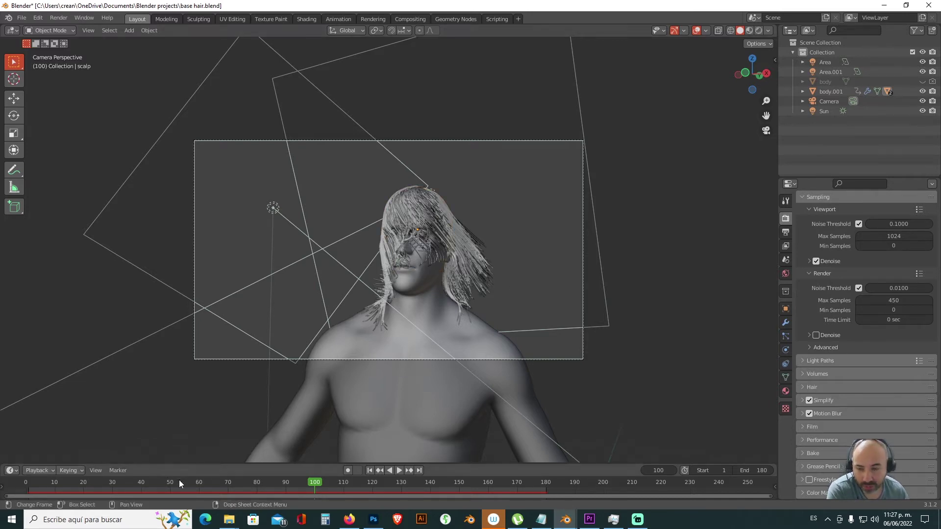
Step: Search Windows for cmd, open a Command Prompt window and move it to the middle of the screen
left_click(112, 522)
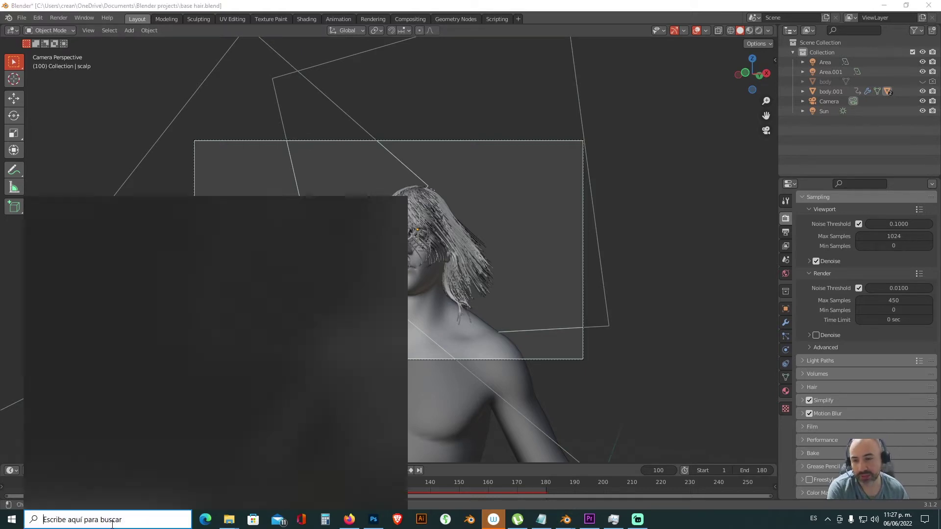
type("cmd")
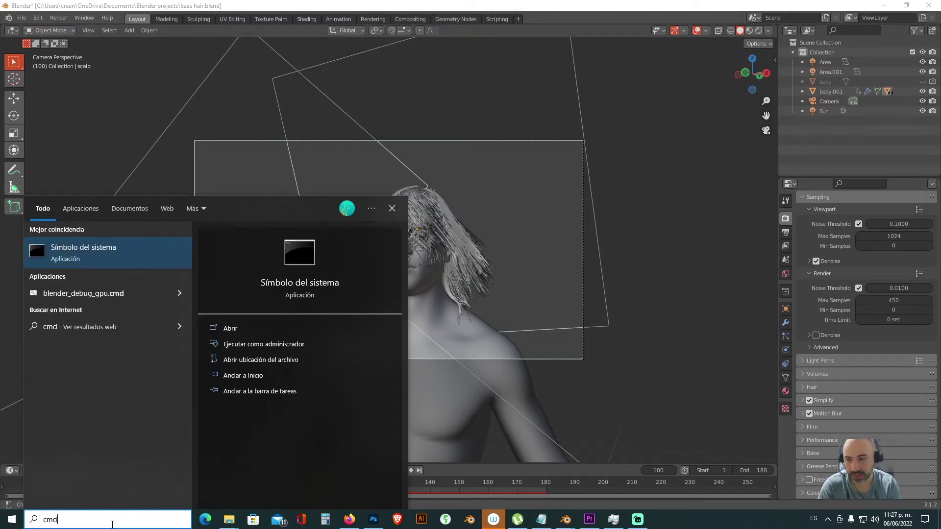
key("Return")
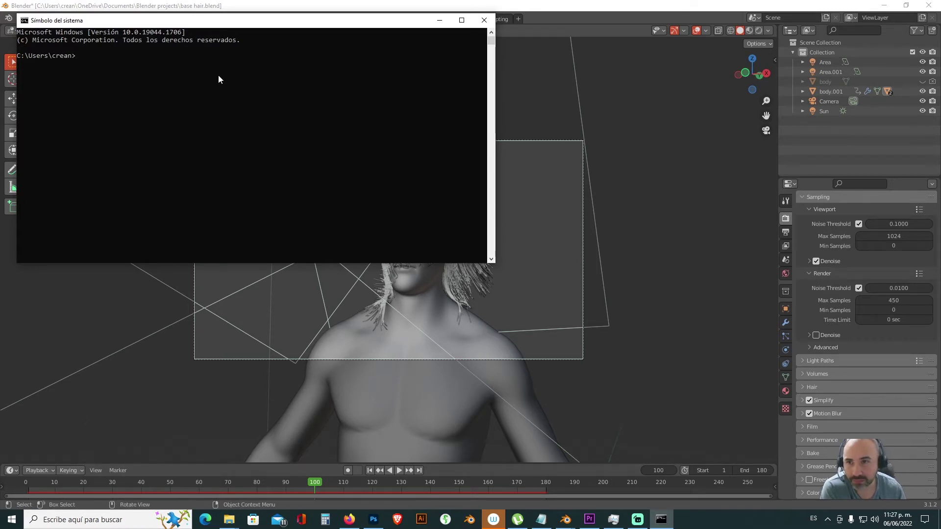
left_click_drag(243, 23, 380, 169)
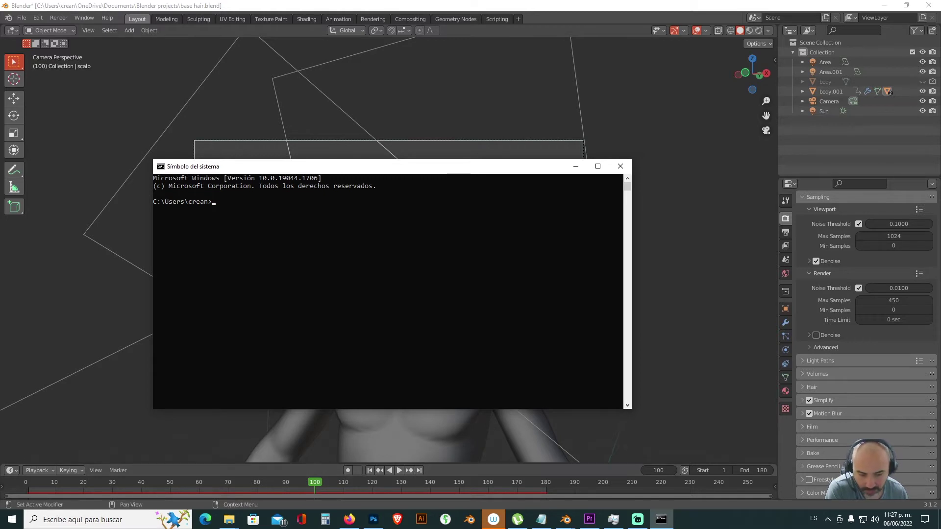
Step: Copy the full path of the Blender 3.1 folder inside Blender Foundation from the security details of its properties
key("super+e")
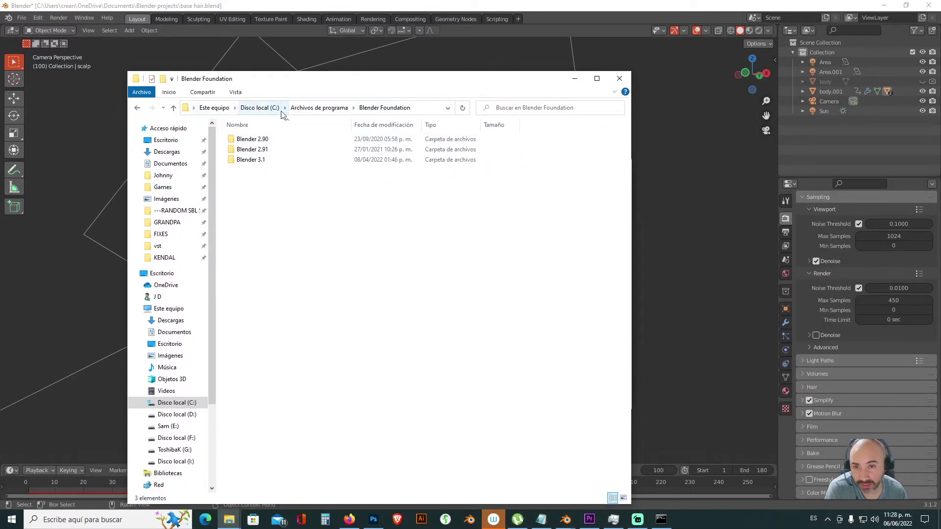
left_click_drag(402, 87, 526, 102)
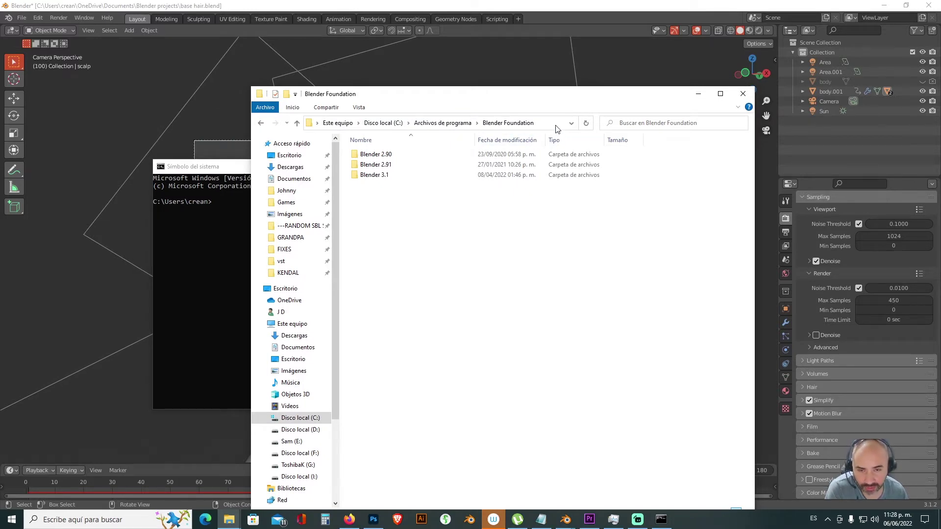
left_click(379, 176)
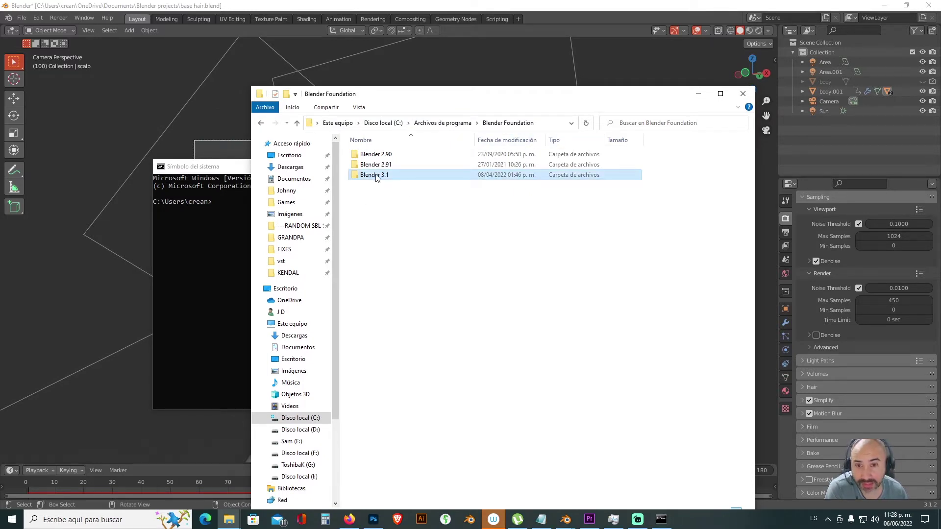
right_click(378, 176)
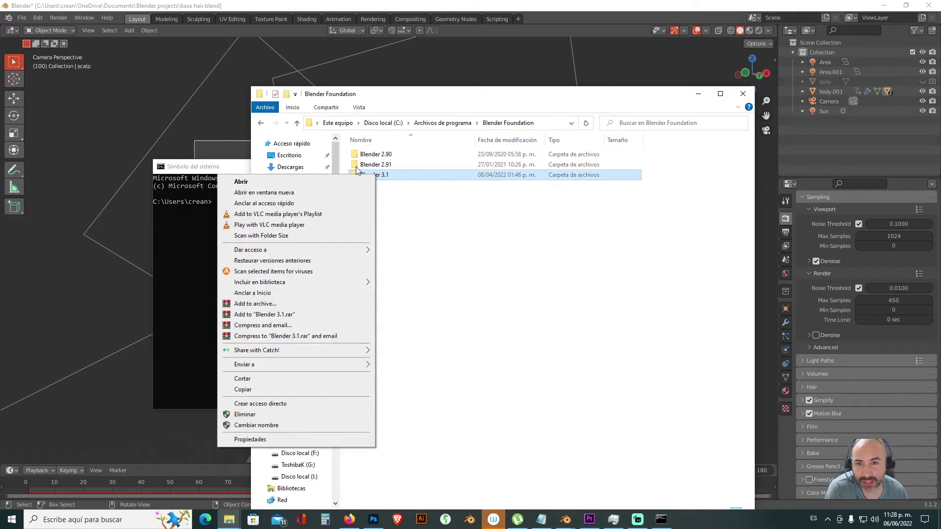
left_click(304, 439)
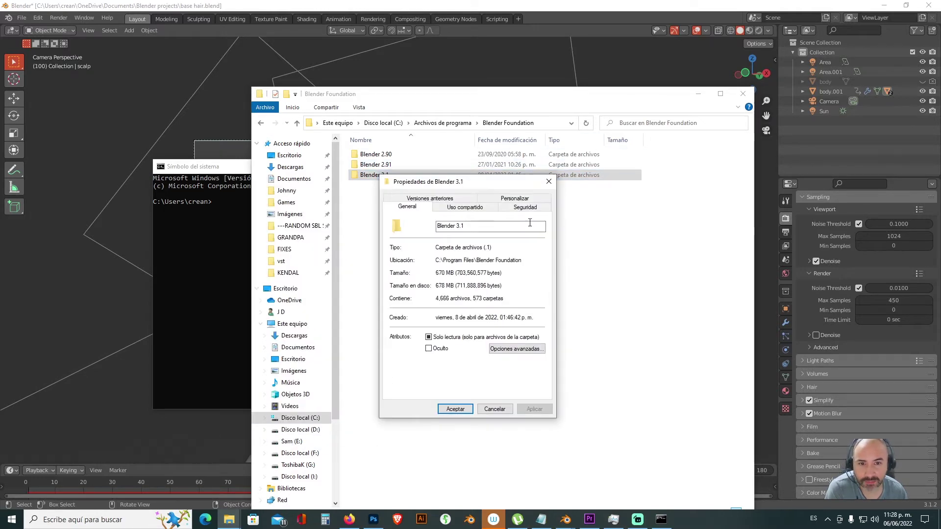
left_click(524, 207)
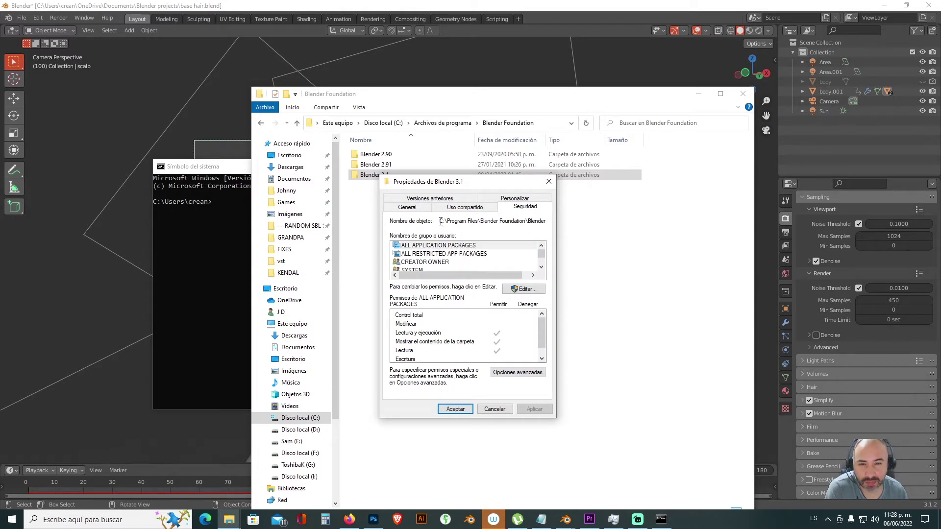
left_click_drag(440, 221, 588, 223)
key("ctrl+c")
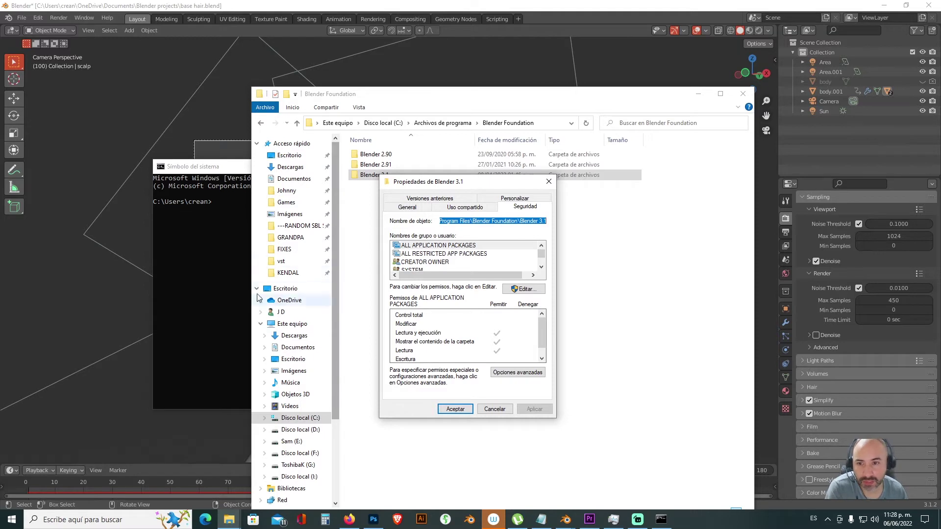
Step: Switch to the Command Prompt and go up two levels to the root of drive C with cd.. commands
left_click(224, 282)
left_click_drag(312, 171, 375, 141)
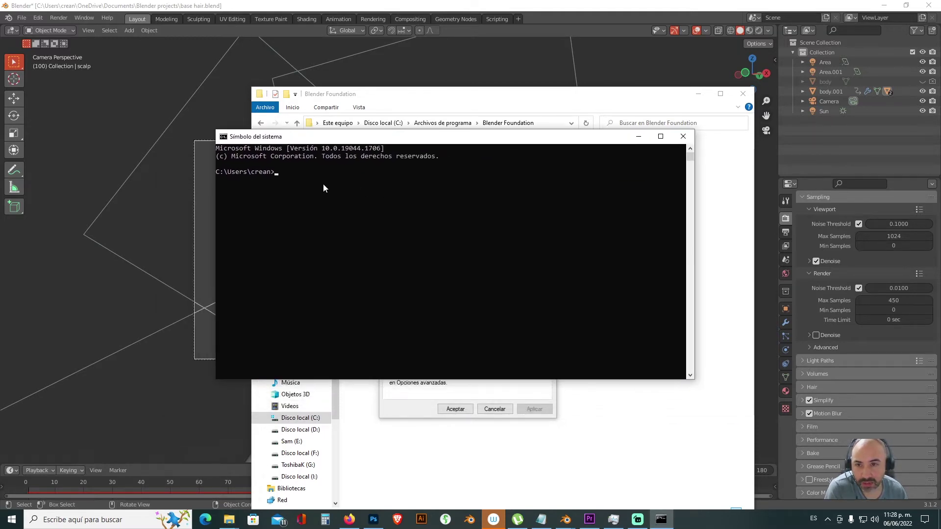
left_click(284, 172)
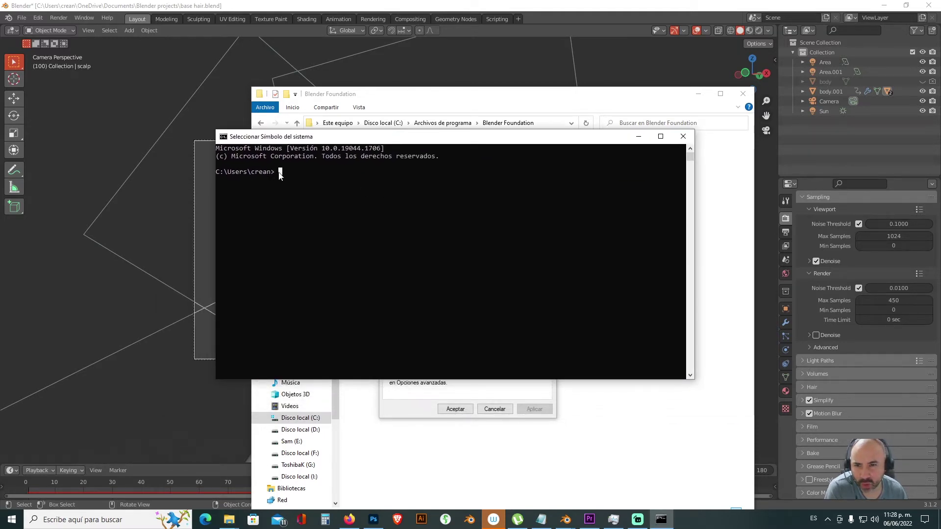
key("Escape")
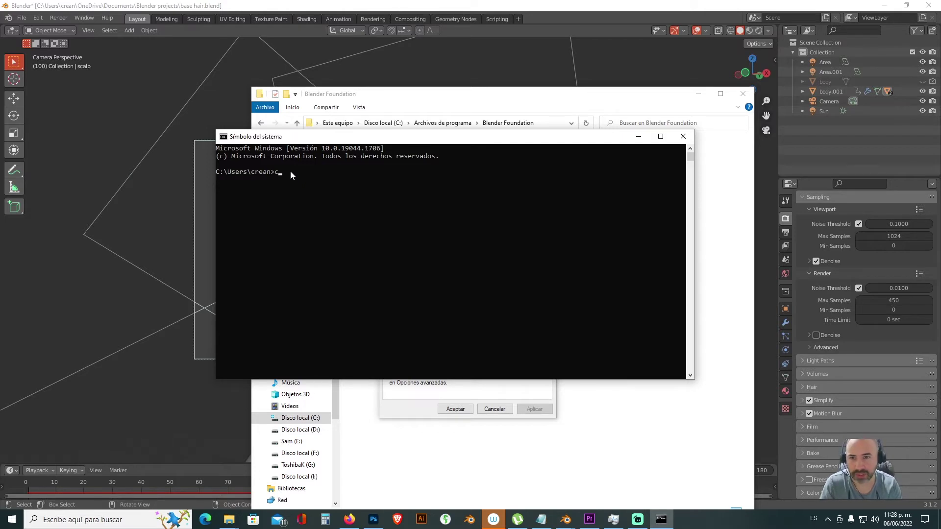
key("Return")
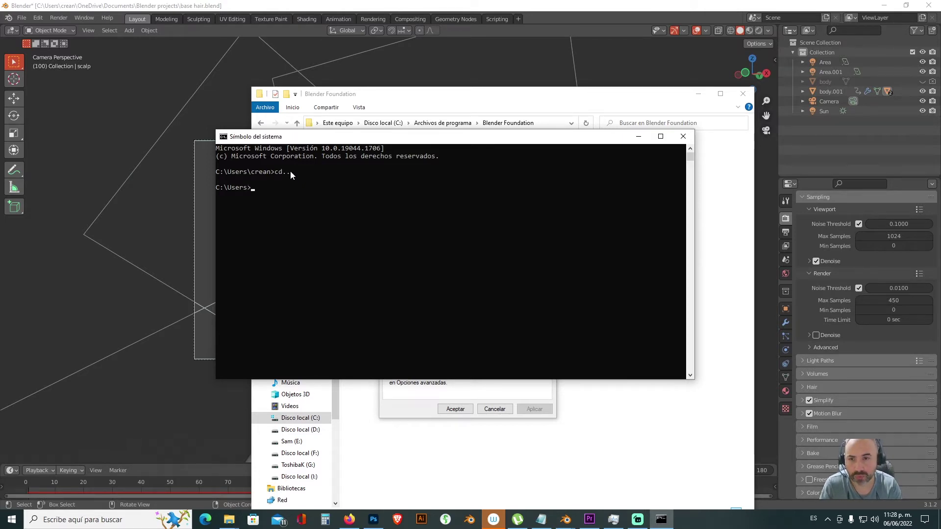
type("cd..")
key("Return")
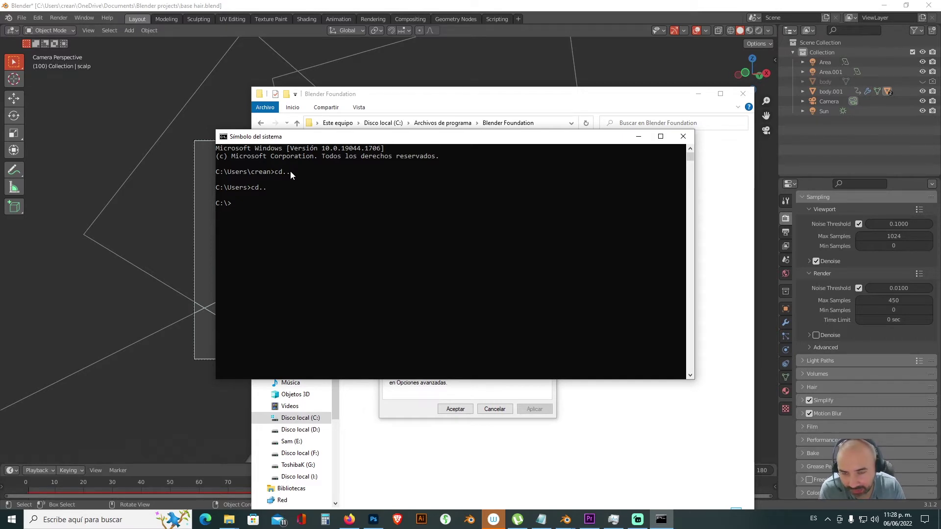
Step: Change the prompt's directory to C:\Program Files\Blender Foundation\Blender 3.1 using the copied path, and dismiss the folder's properties dialog
type("cd")
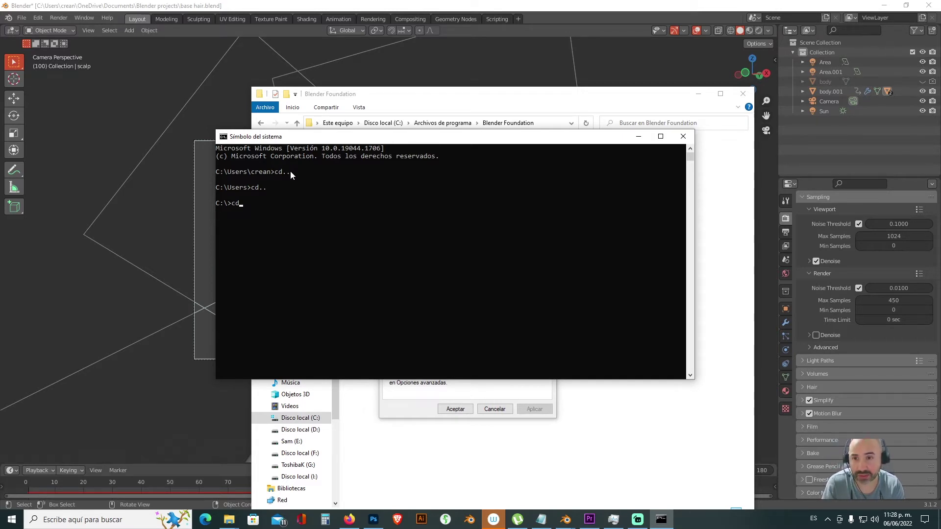
key("ctrl+v")
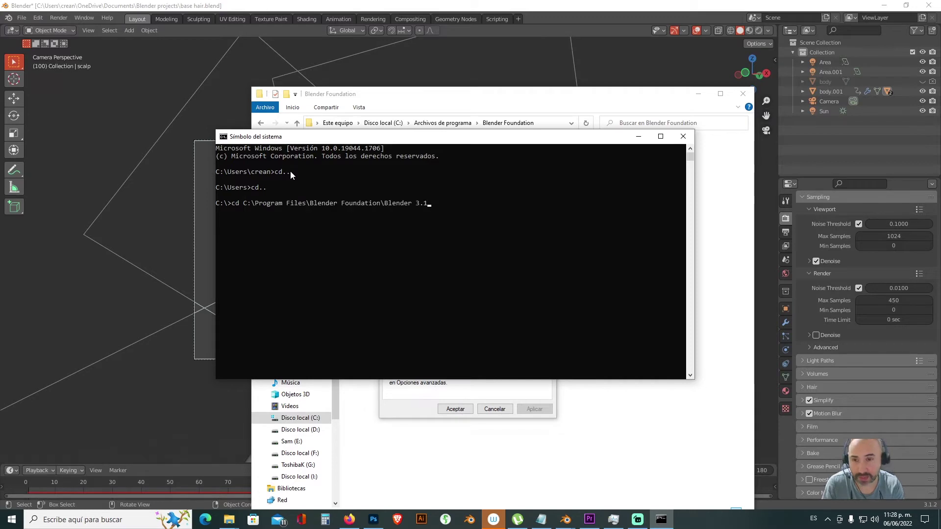
key("Return")
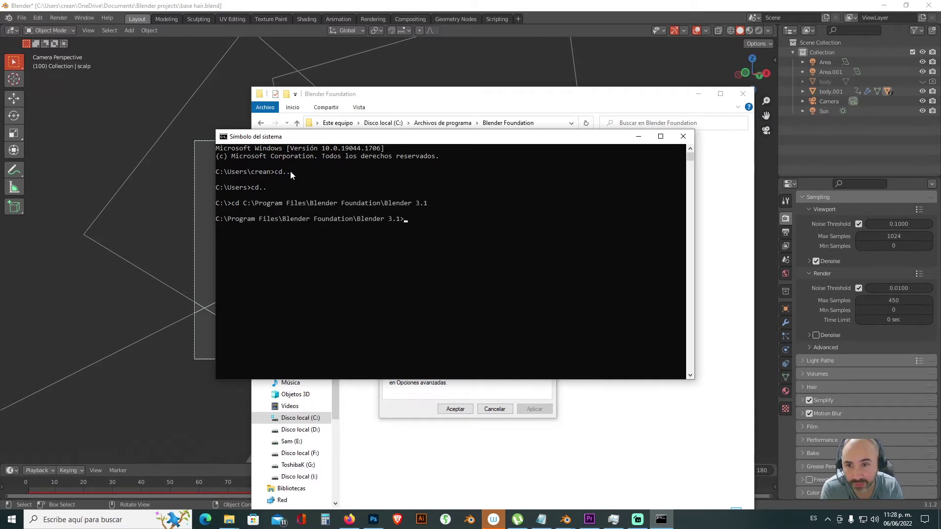
left_click(413, 411)
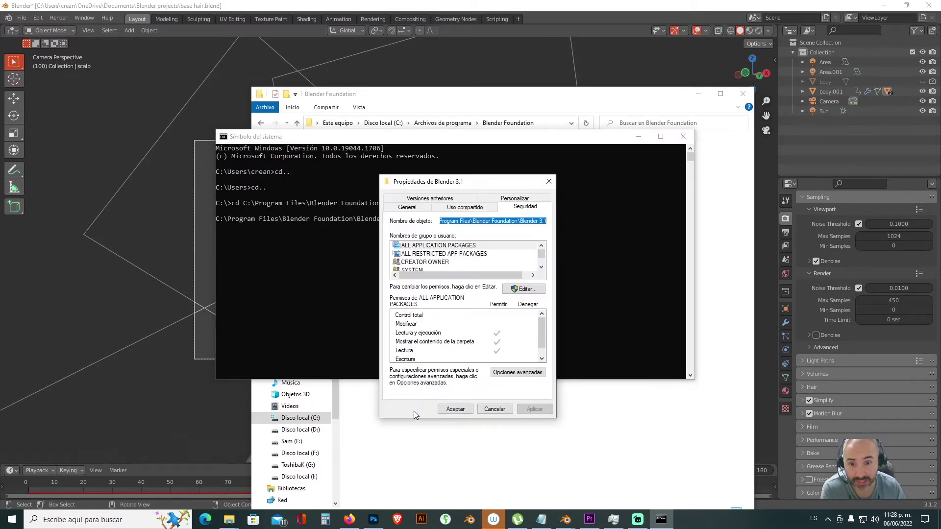
left_click_drag(460, 178, 518, 183)
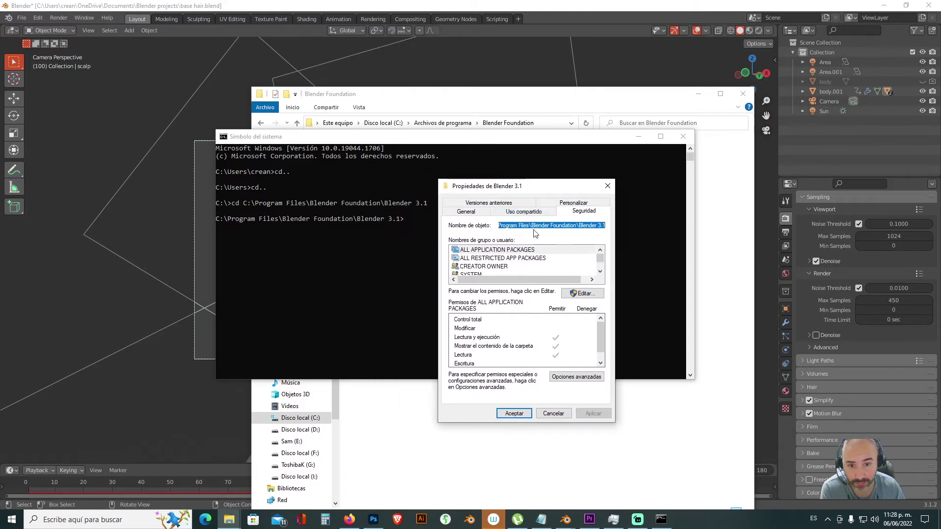
left_click(553, 413)
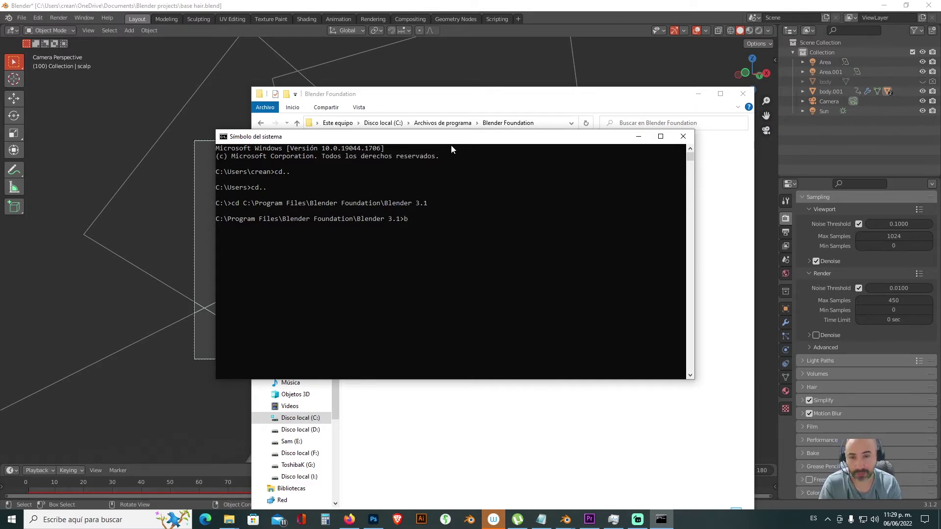
Step: Begin the render command at the prompt with blender.exe -b, without running it
type("blender.exe")
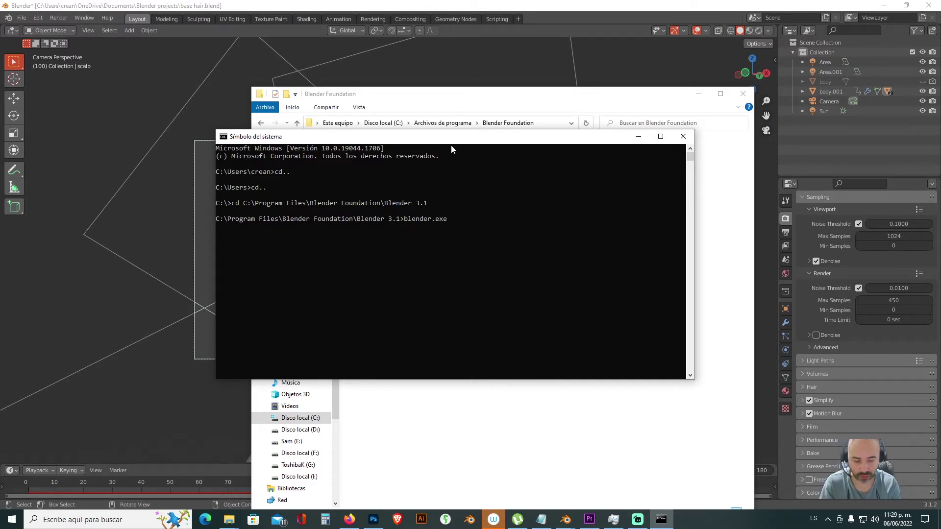
type(" -b")
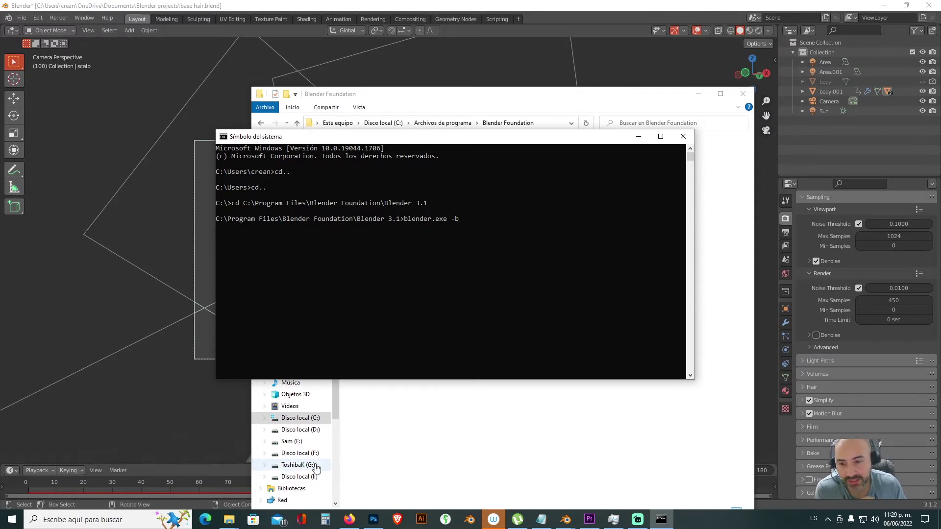
Step: Bring up the Blender projects folder from Documents in File Explorer and place its window below the command line being written
mouse_move(228, 519)
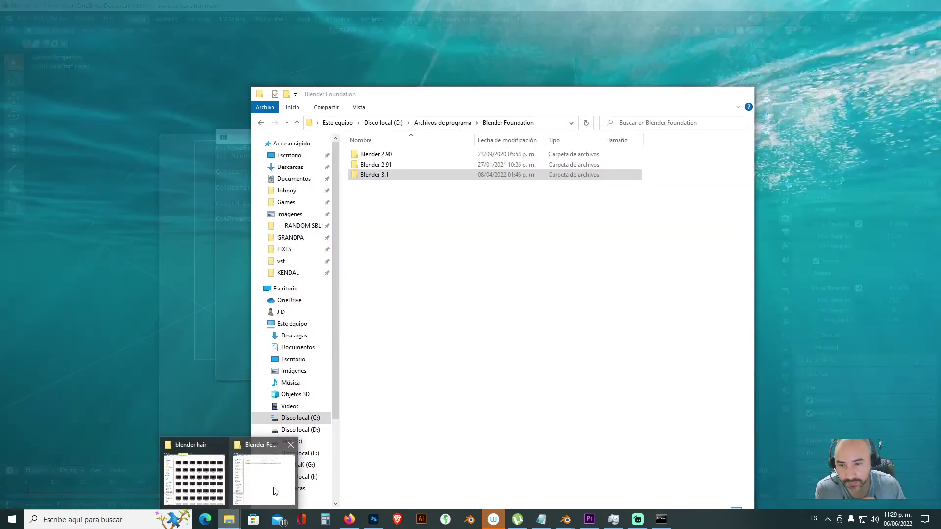
left_click(273, 491)
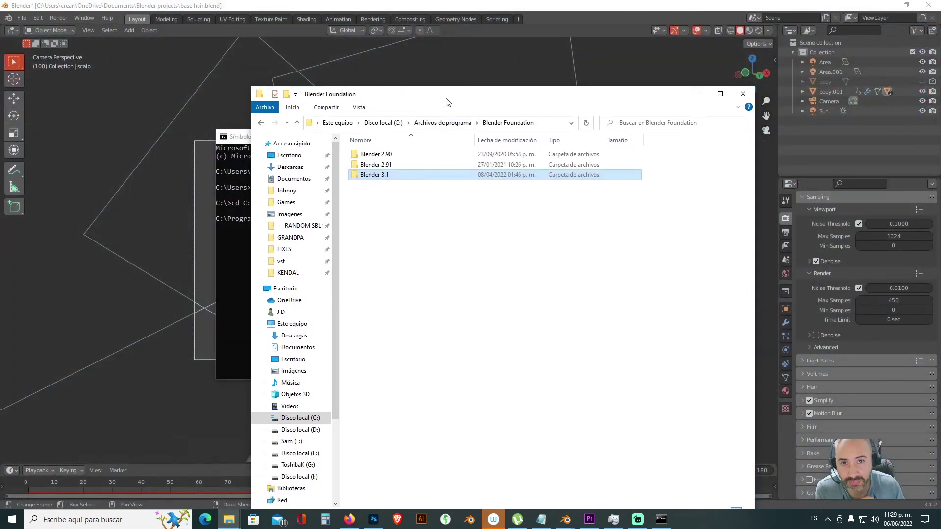
left_click_drag(446, 99, 938, 162)
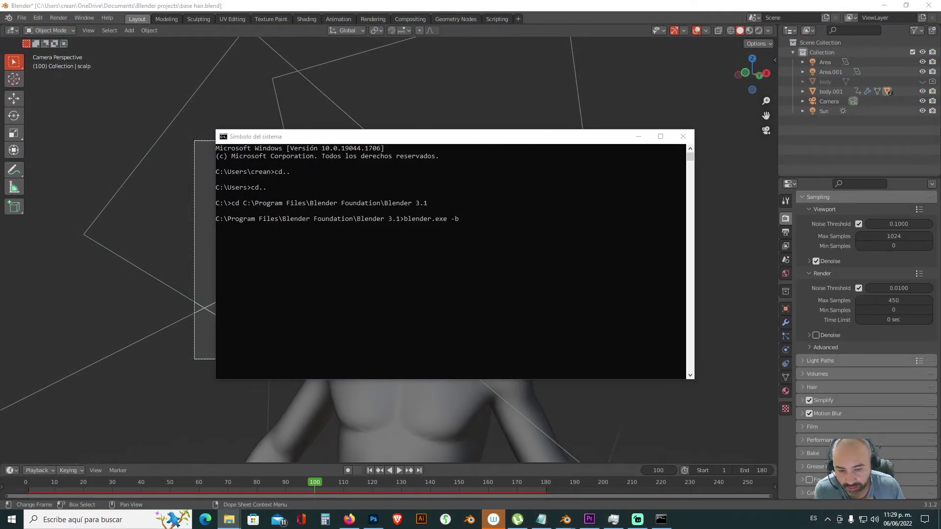
left_click_drag(938, 116, 478, 84)
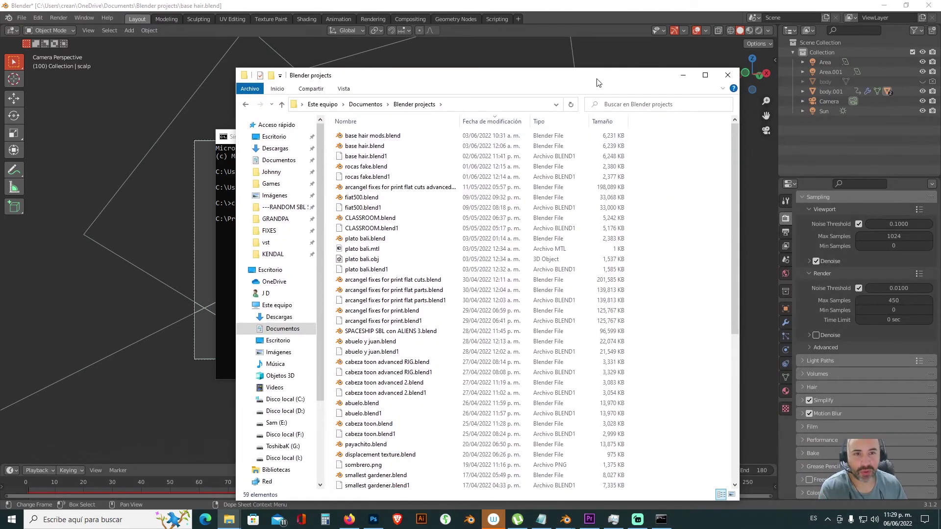
left_click_drag(596, 83, 468, 376)
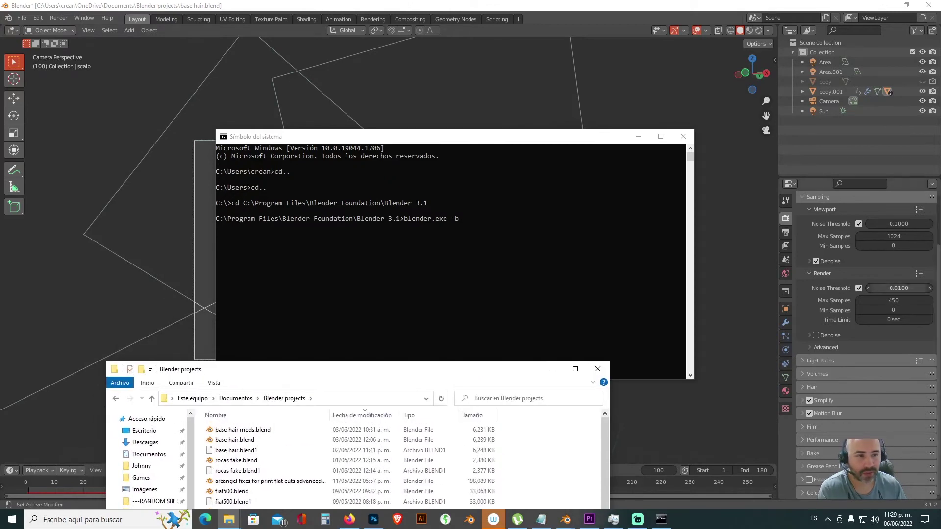
left_click_drag(532, 374, 598, 502)
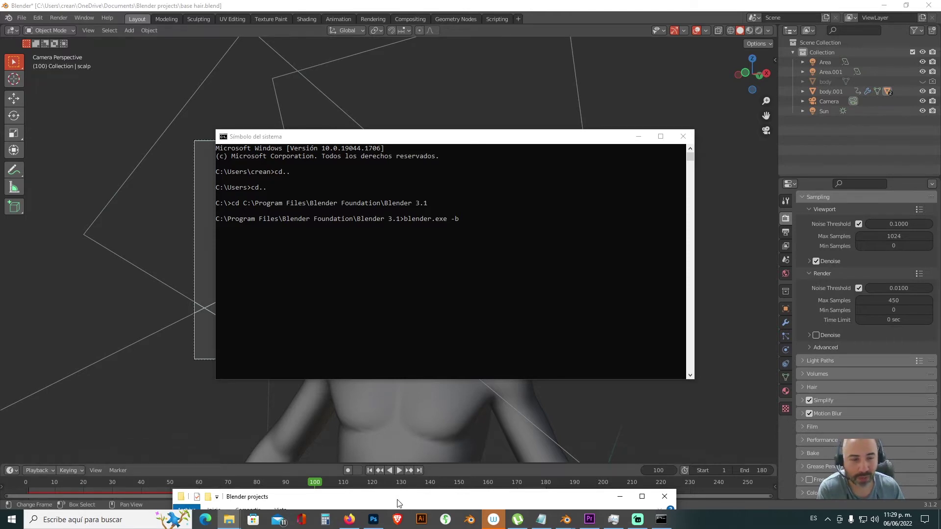
left_click_drag(399, 497, 461, 239)
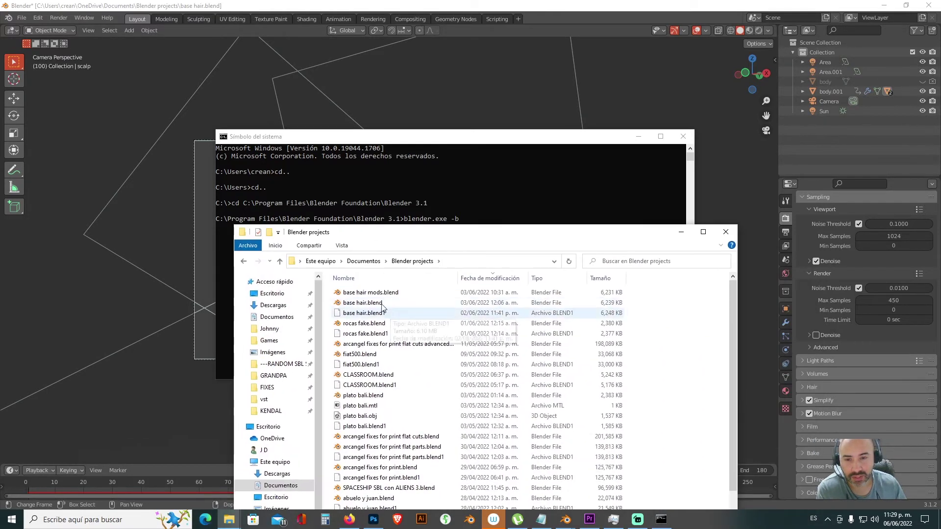
Step: Copy the full path of base hair mods.blend from its properties and paste it after -b in the render command
right_click(383, 300)
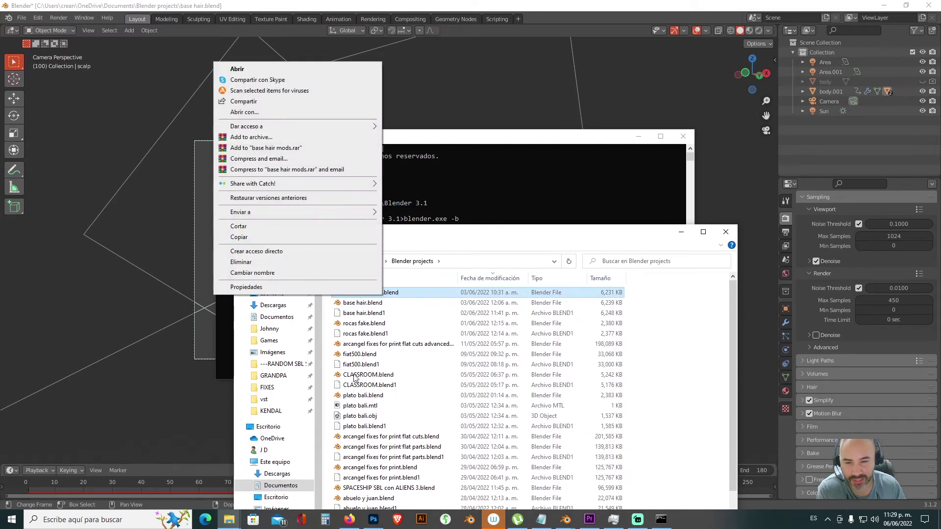
left_click(285, 295)
left_click_drag(487, 240, 459, 222)
left_click(681, 235)
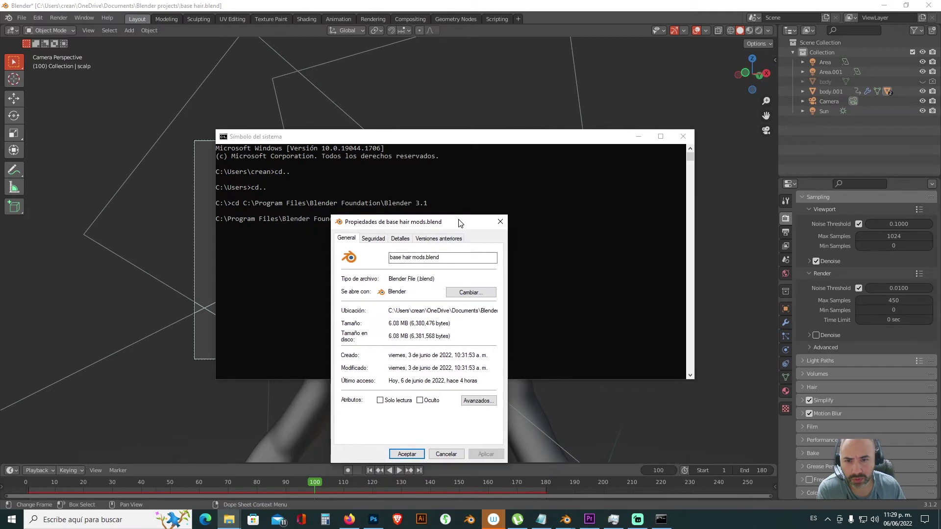
left_click(374, 240)
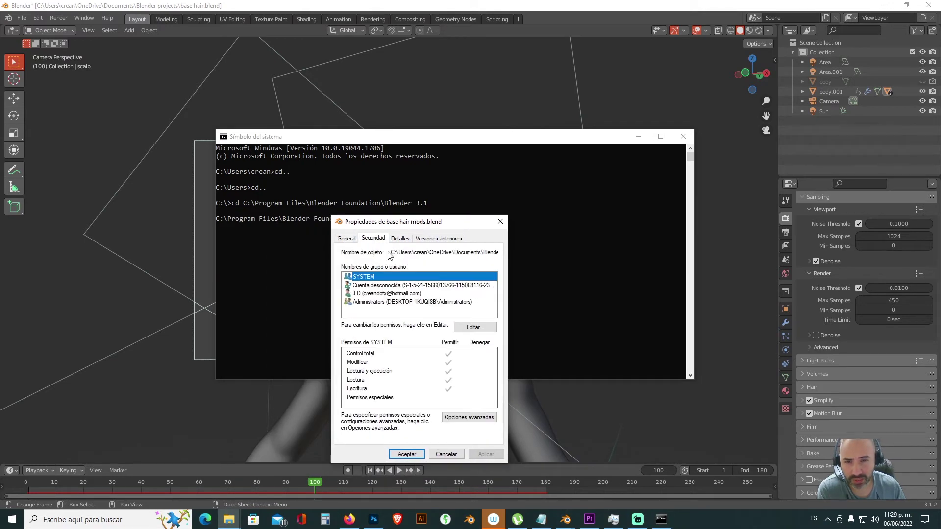
left_click_drag(392, 252, 498, 252)
key("ctrl+c")
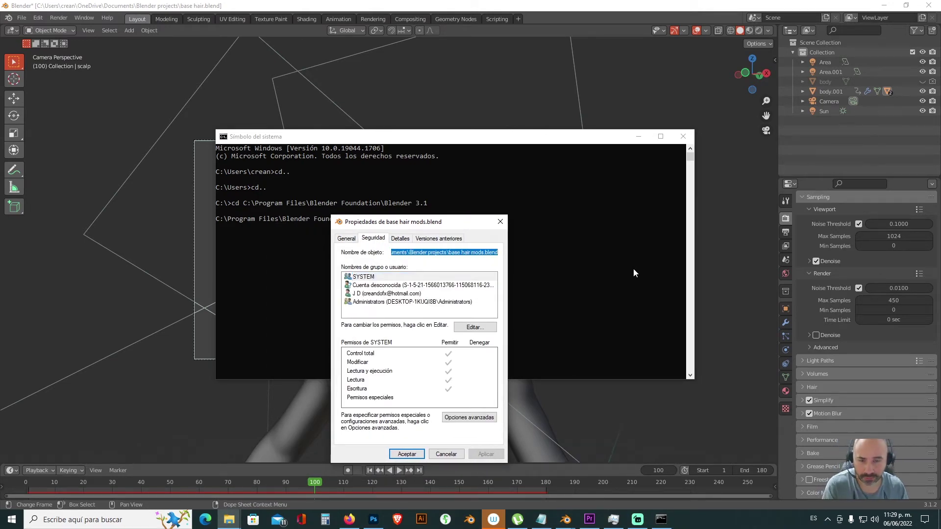
left_click(500, 223)
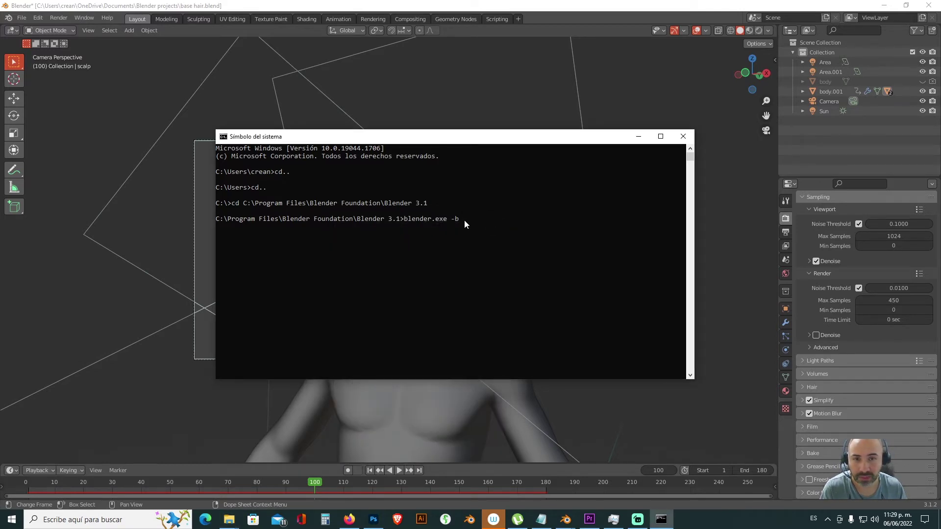
key("ctrl+v")
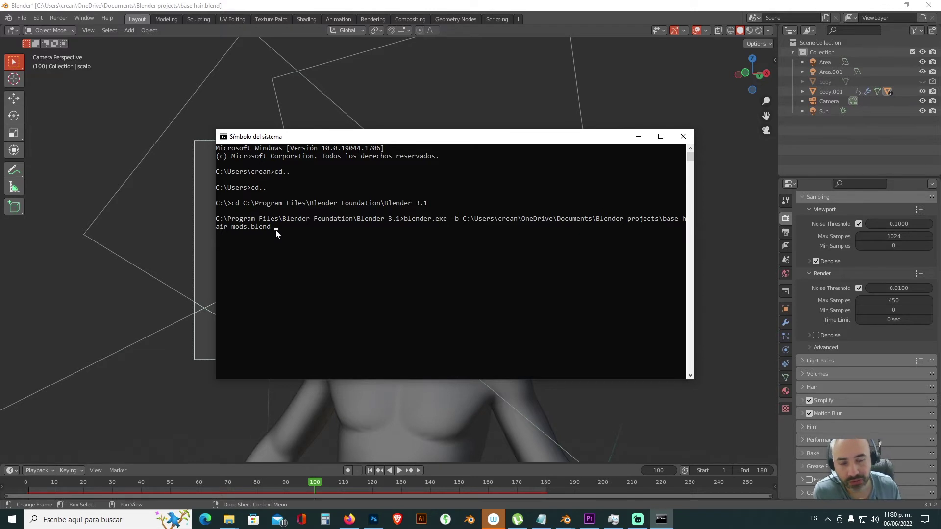
Step: Check the frame range and output settings of the scene in Blender, and return to the Command Prompt
left_click(785, 232)
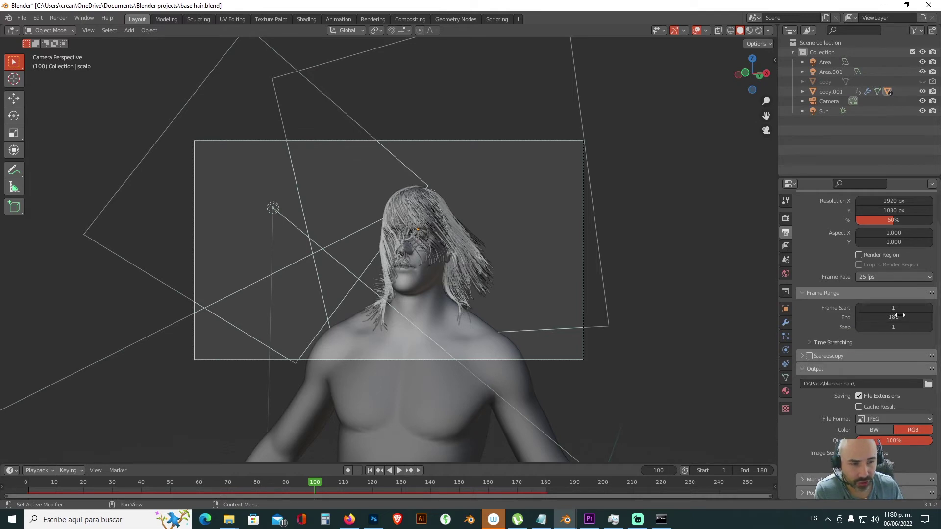
left_click(661, 520)
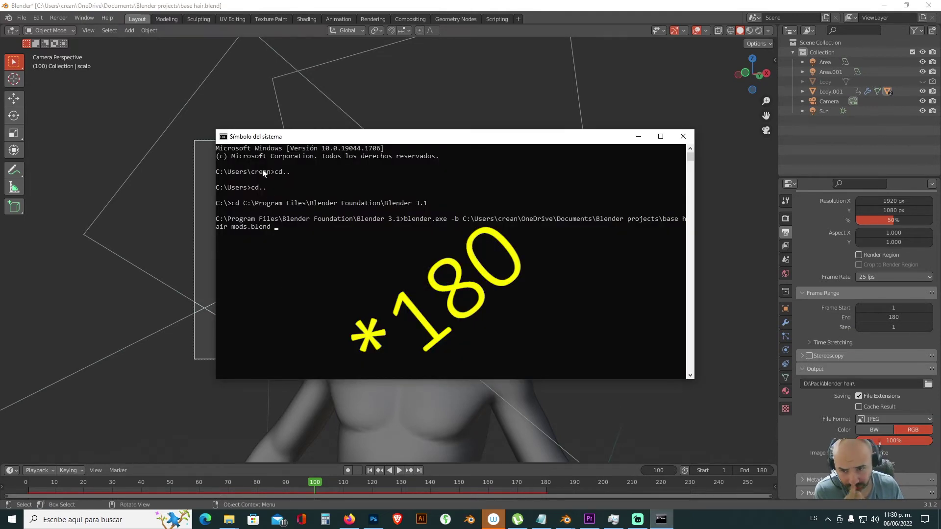
Step: Append the frame range and animation options -s 1 -e 180 -a to the render command, without running it
left_click_drag(361, 138, 278, 113)
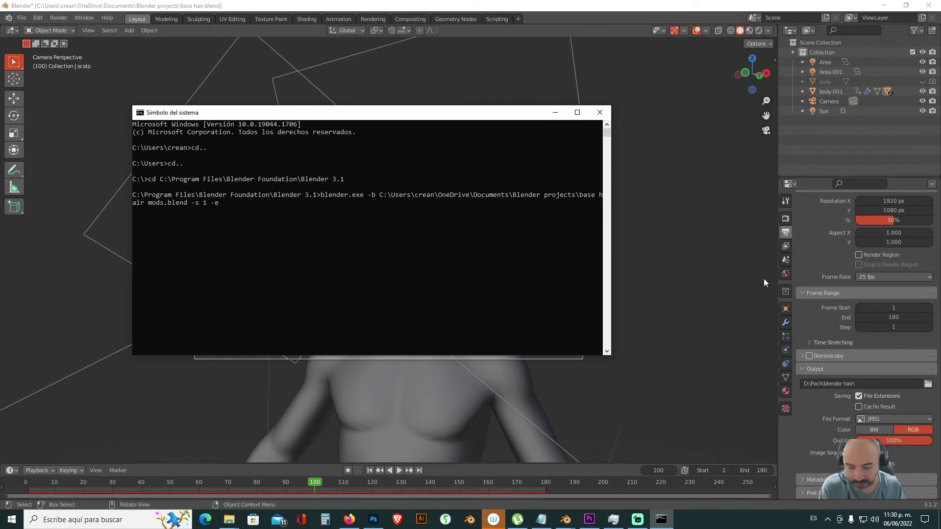
type("180 -a")
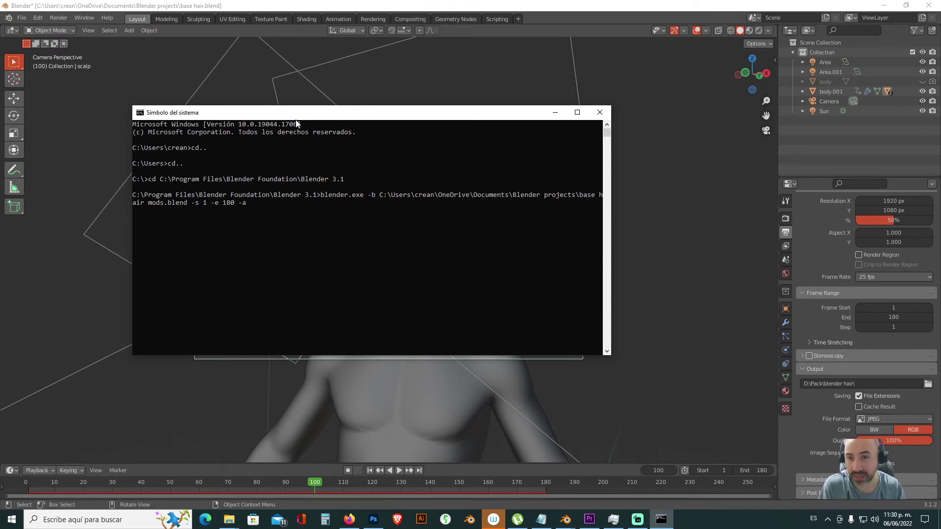
left_click_drag(304, 116, 406, 125)
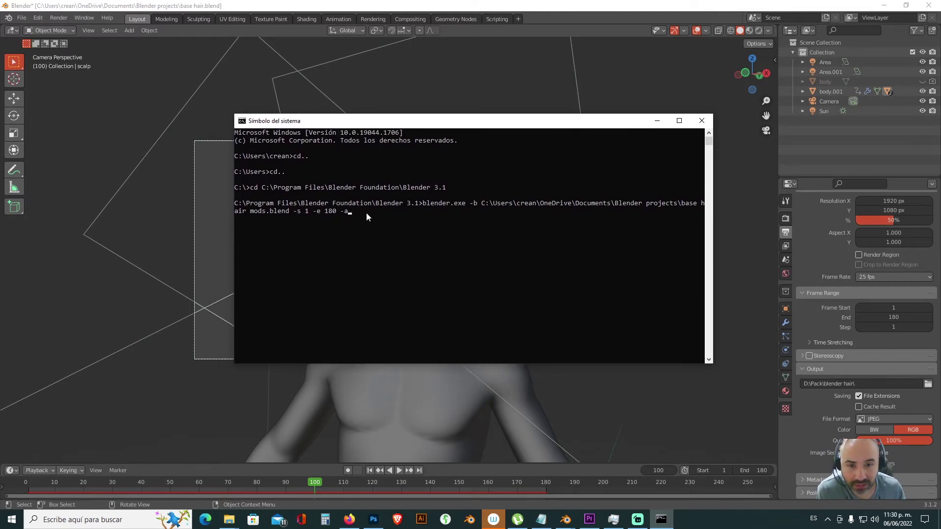
left_click_drag(465, 123, 452, 111)
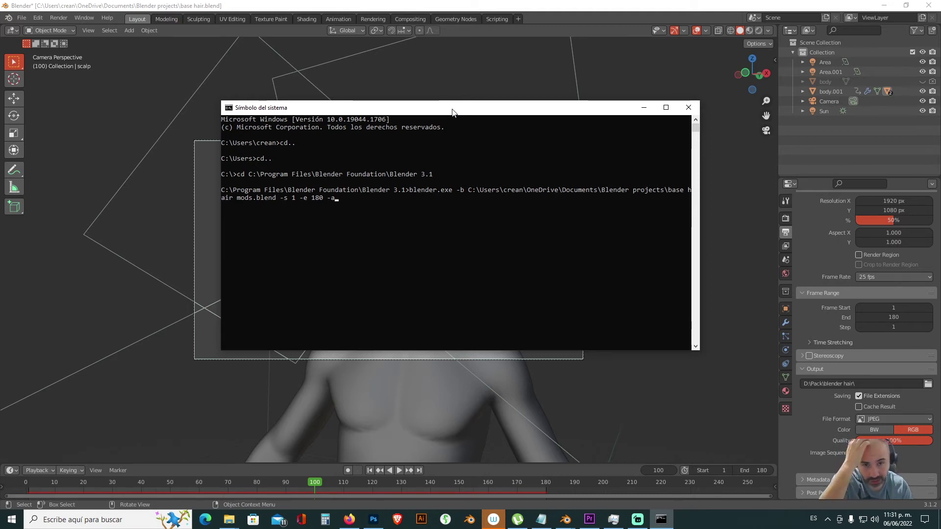
Step: Enclose the full path of base hair mods.blend in double quotation marks within the render command
left_click(276, 199)
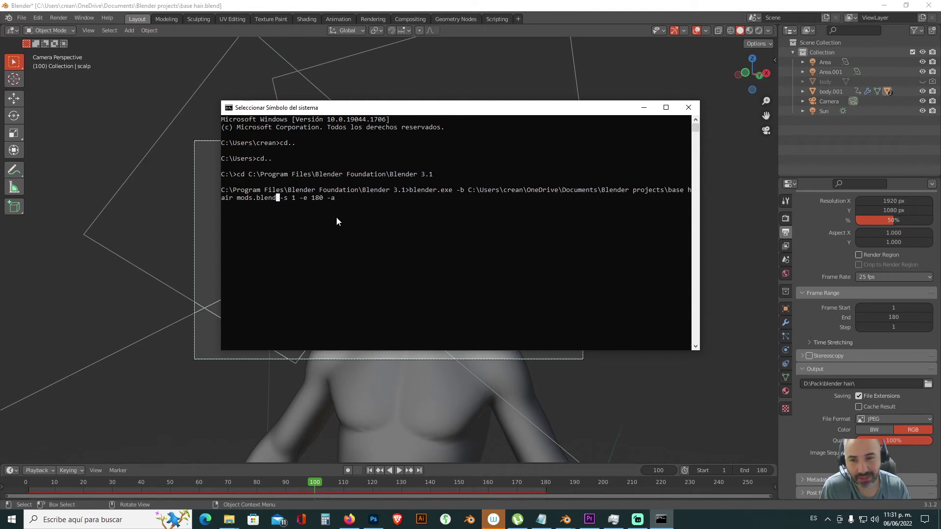
key("Escape")
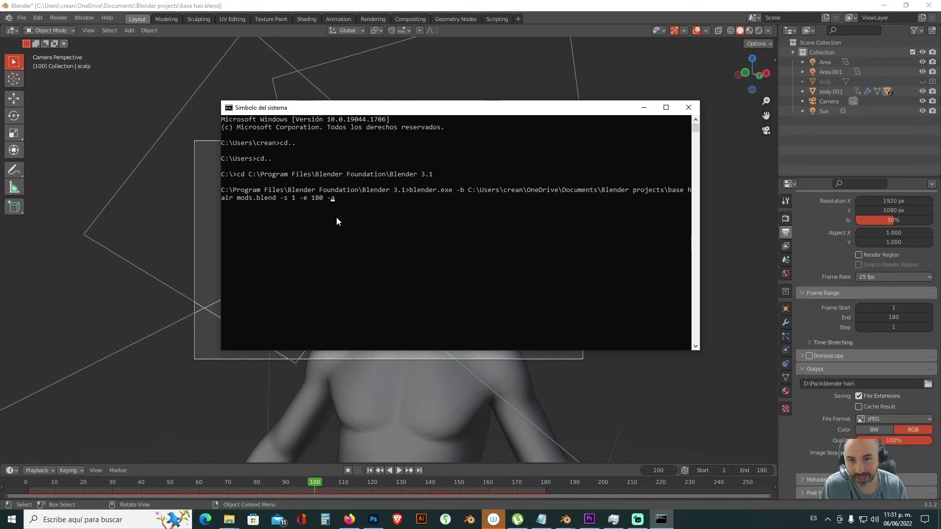
key("Left")
key("Left")
key("Left")
key("Left")
key("Left")
key("Left")
key("Left")
key("Left")
key("Left")
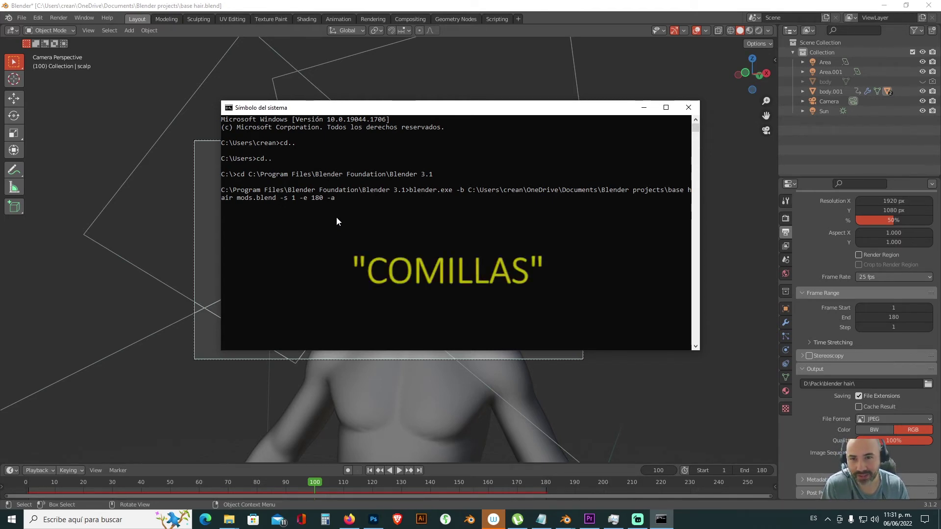
type("\"")
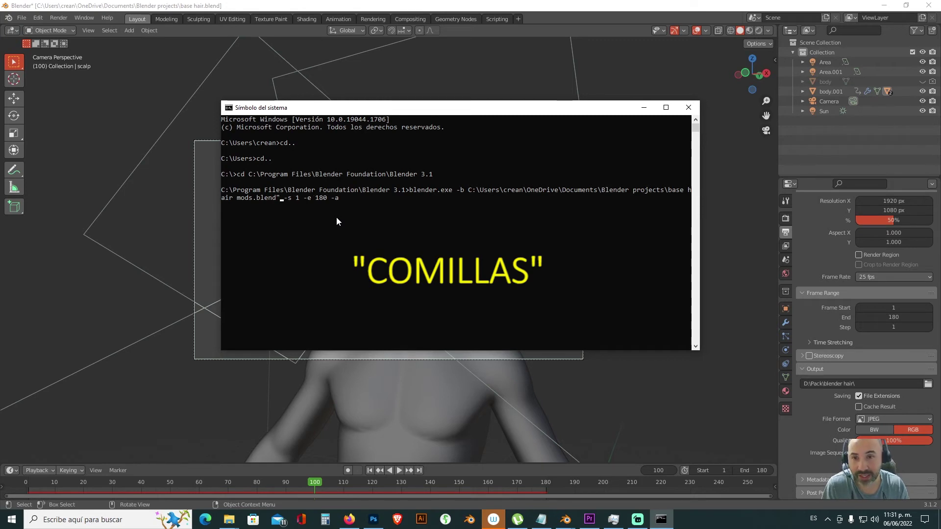
key("ctrl+Left")
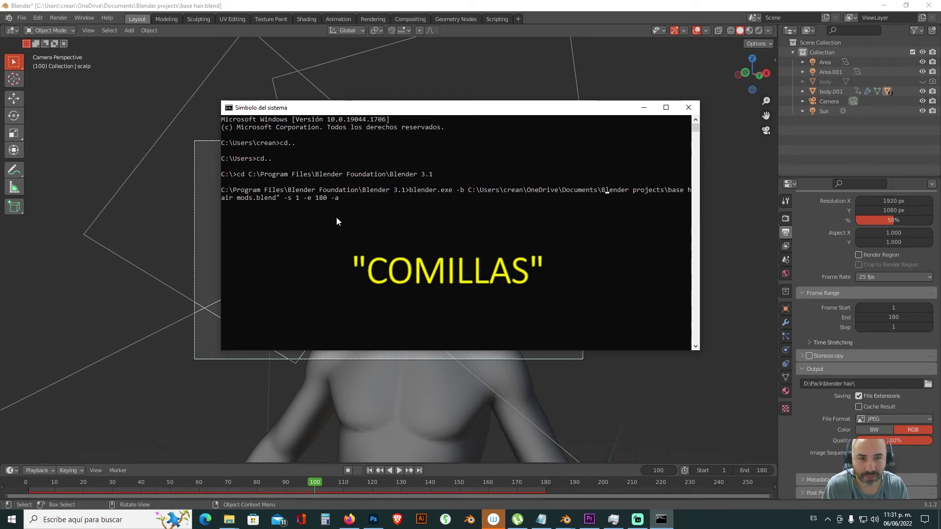
key("ctrl+Left")
key("ctrl+Left")
key("ctrl+Left")
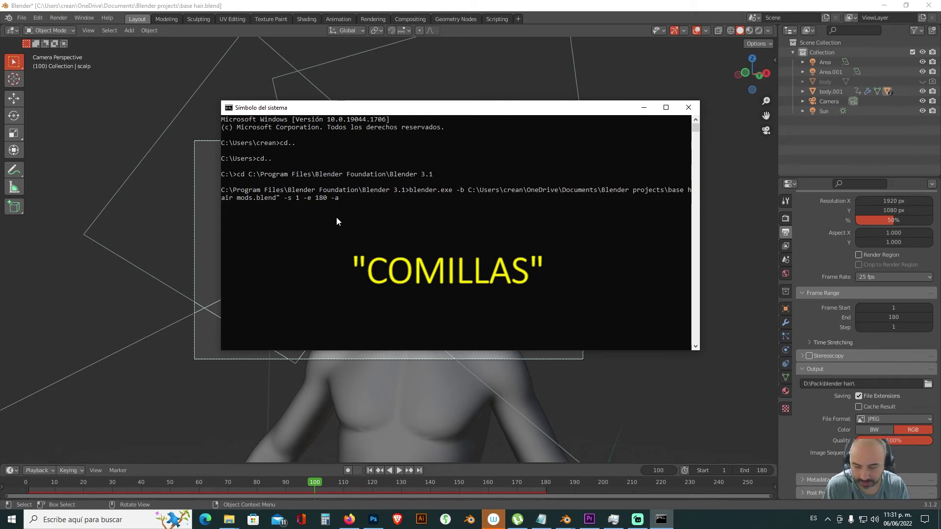
type("\"")
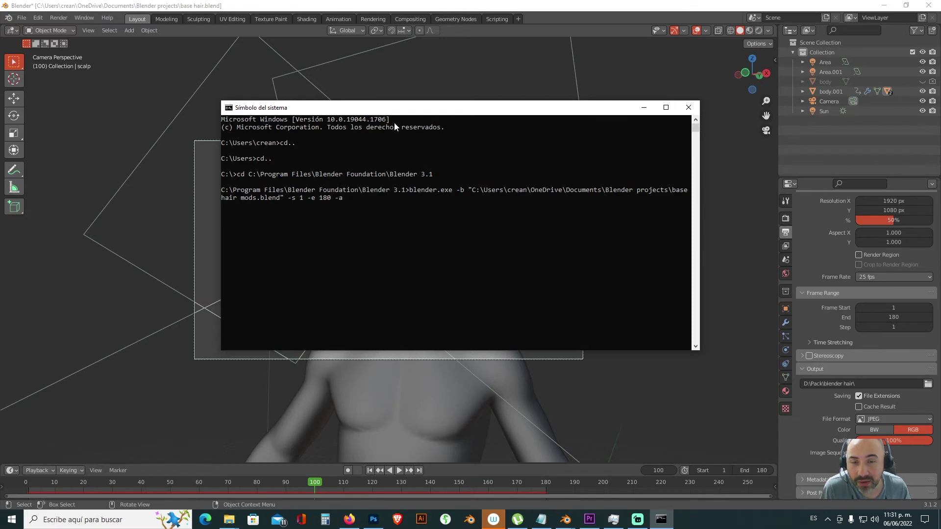
left_click_drag(409, 109, 359, 120)
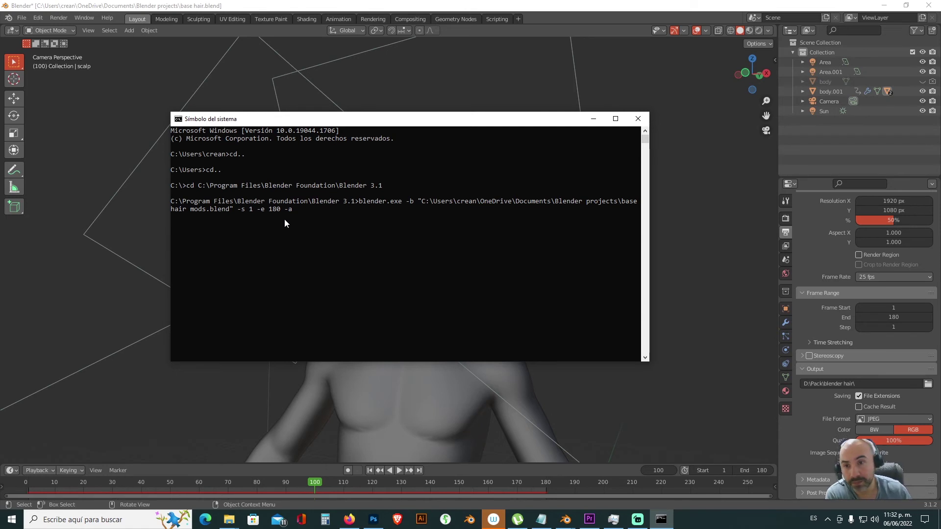
Step: Insert the thread option -t6 between -e 180 and -a in the render command
left_click(286, 211)
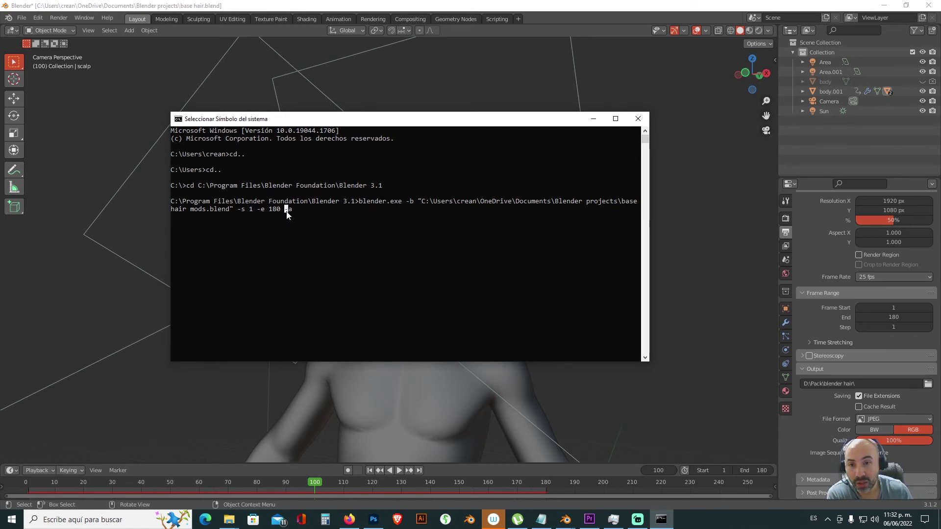
key("Escape")
key("Home")
key("ctrl+Right")
key("ctrl+Right")
key("ctrl+Right")
key("ctrl+Right")
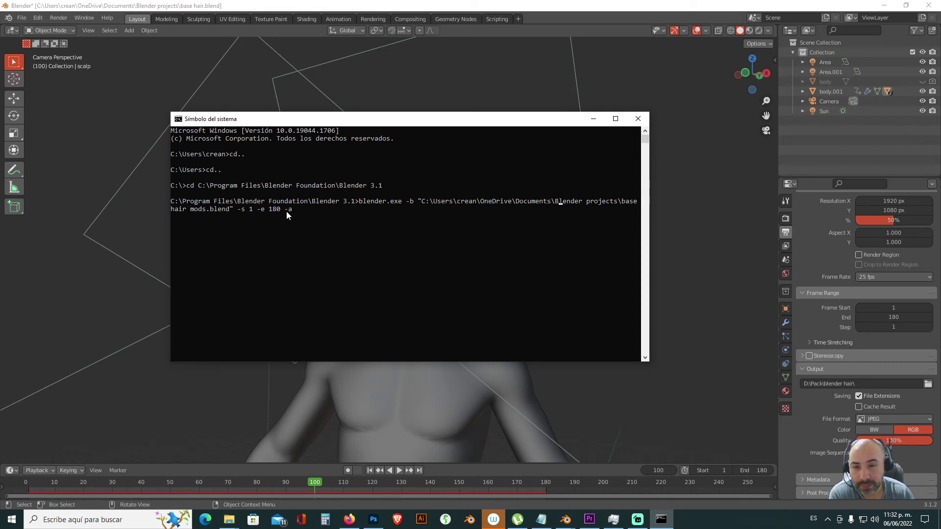
key("Right")
key("Right")
key("Right")
key("Right")
key("Right")
key("Right")
key("Right")
key("Right")
key("Right")
key("Right")
key("Right")
key("Right")
key("ctrl+Right")
key("ctrl+Right")
key("ctrl+Right")
key("ctrl+Right")
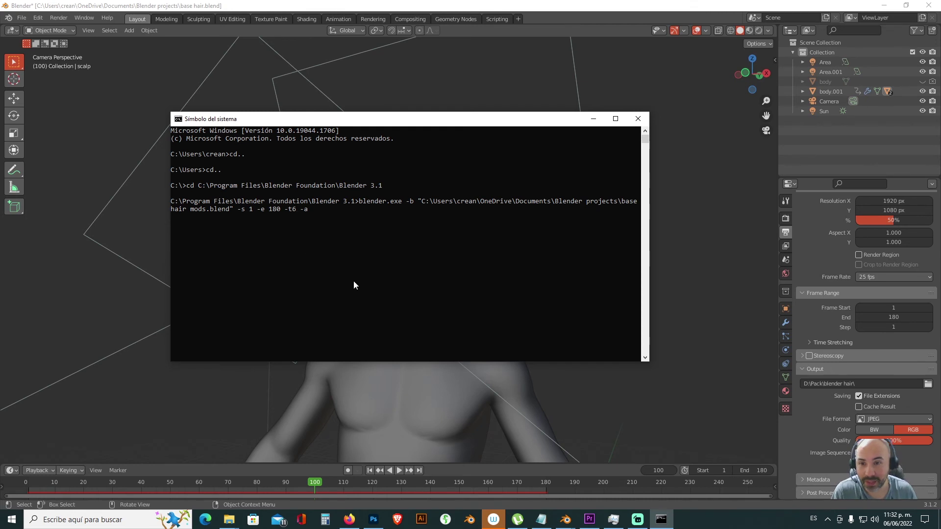
Step: Put a space between -t and 6 in the render command and reposition the Command Prompt window
left_click(539, 520)
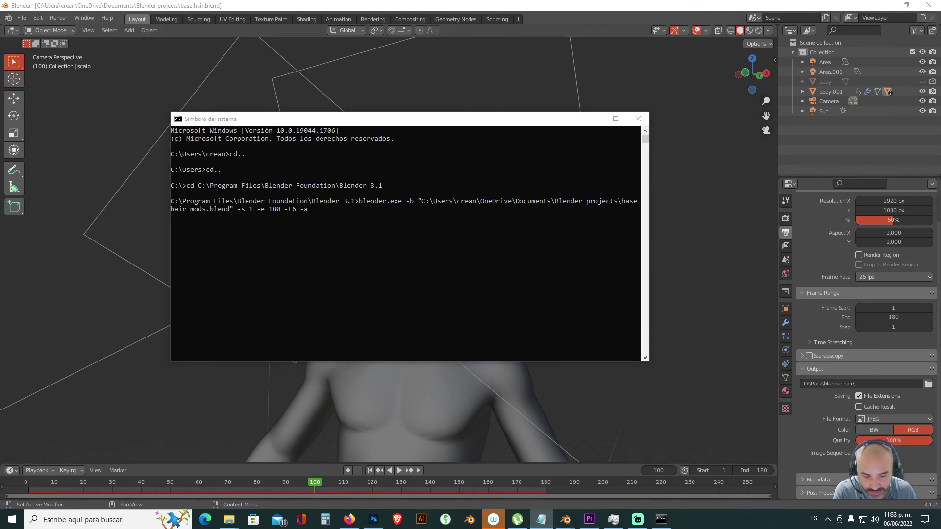
left_click(295, 210)
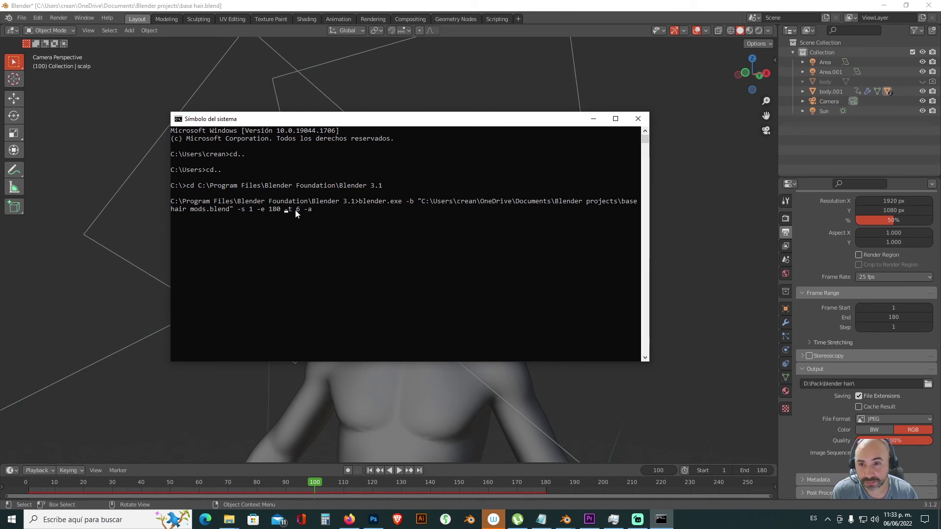
key("Right")
key("Right")
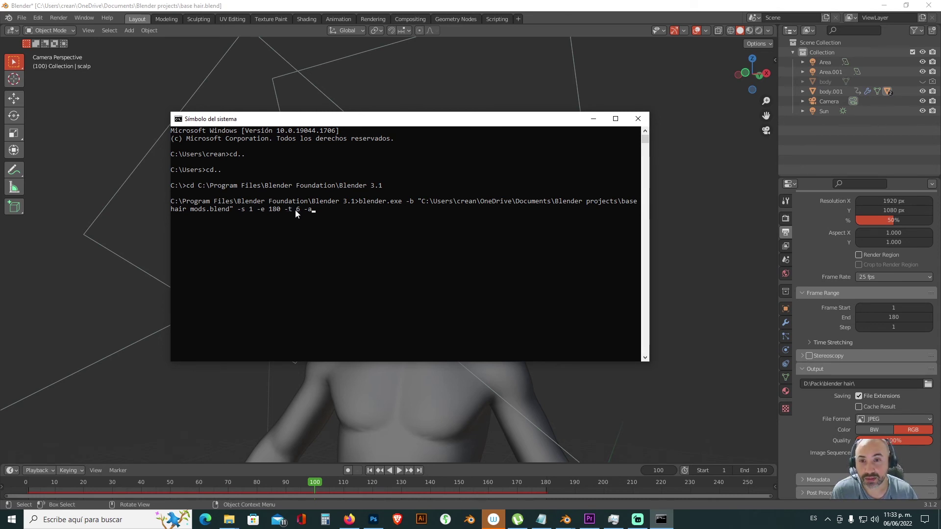
left_click_drag(471, 124, 504, 106)
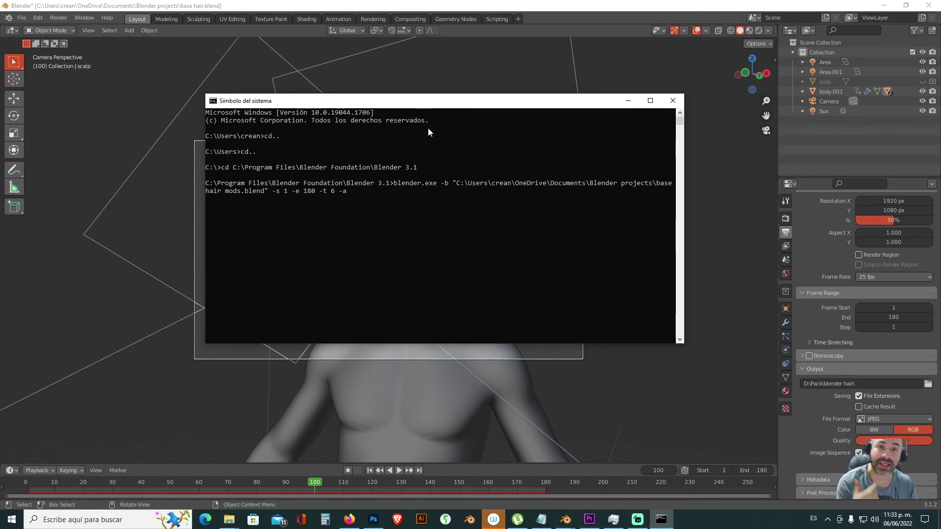
left_click_drag(444, 103, 418, 92)
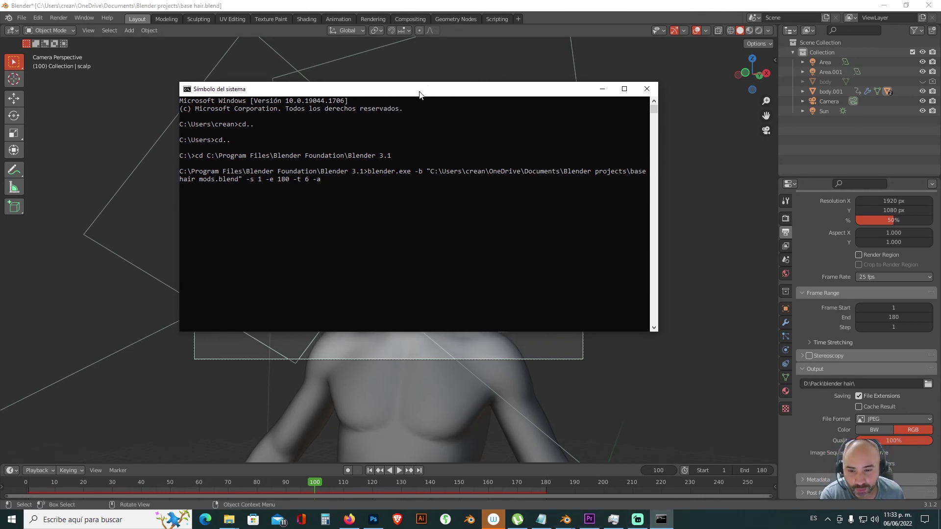
Step: Bring up the blender hair output folder in File Explorer, move its window over the Command Prompt and narrow the navigation pane
left_click(229, 519)
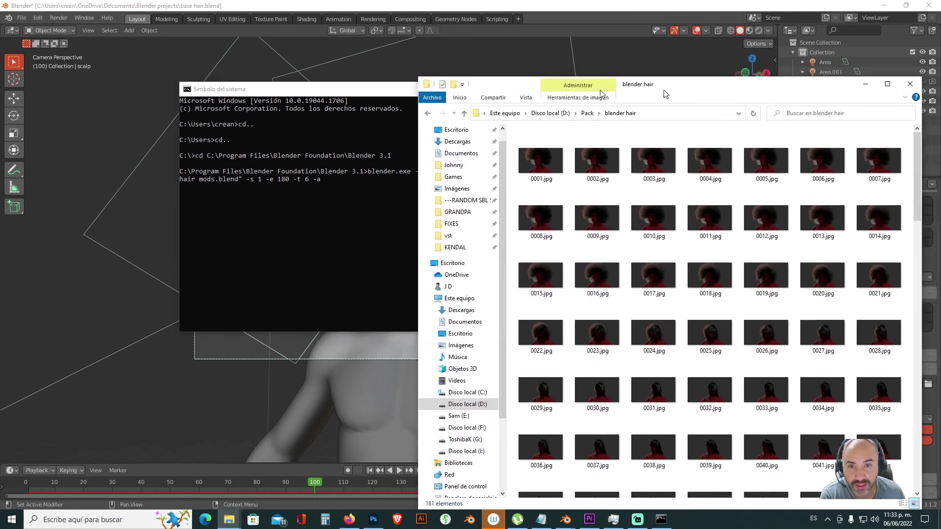
left_click_drag(599, 89, 336, 53)
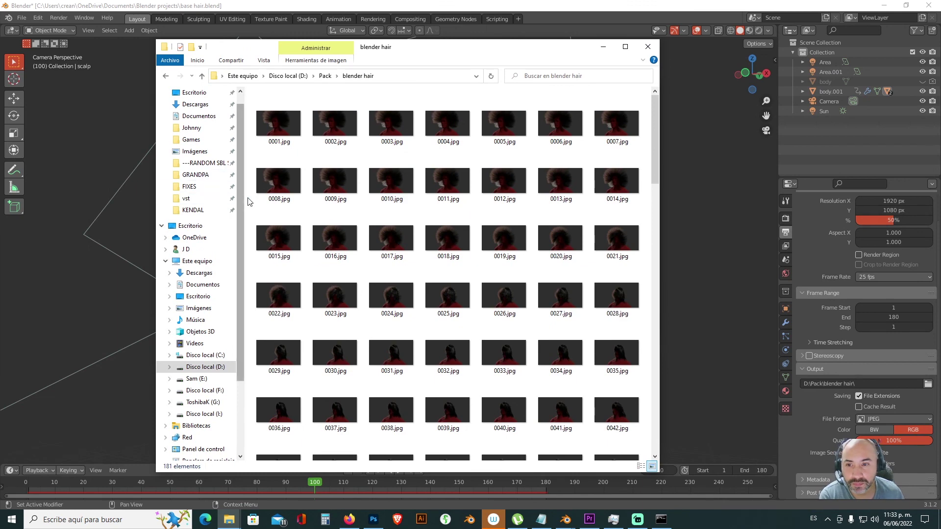
left_click_drag(243, 199, 208, 202)
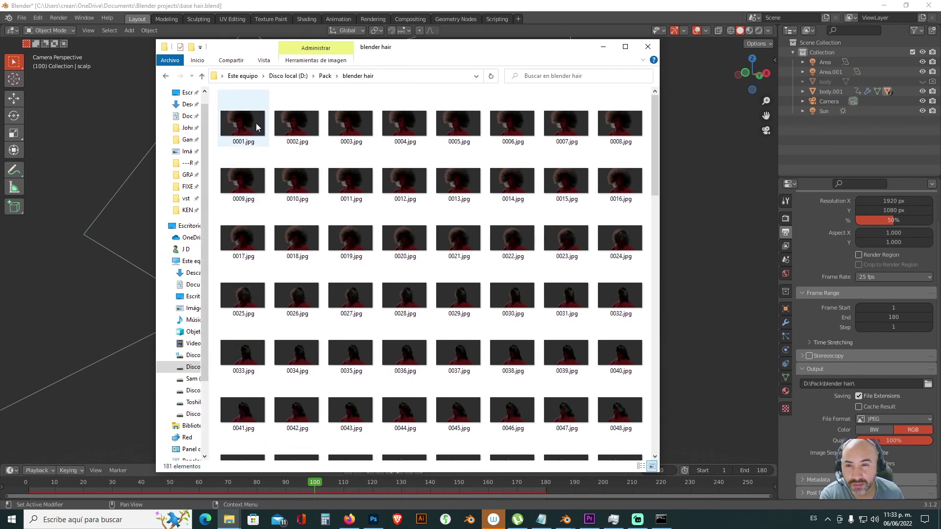
Step: View the rendered frames from 0001.jpg through 0009.jpg in the image viewer, and close it
double_click(255, 115)
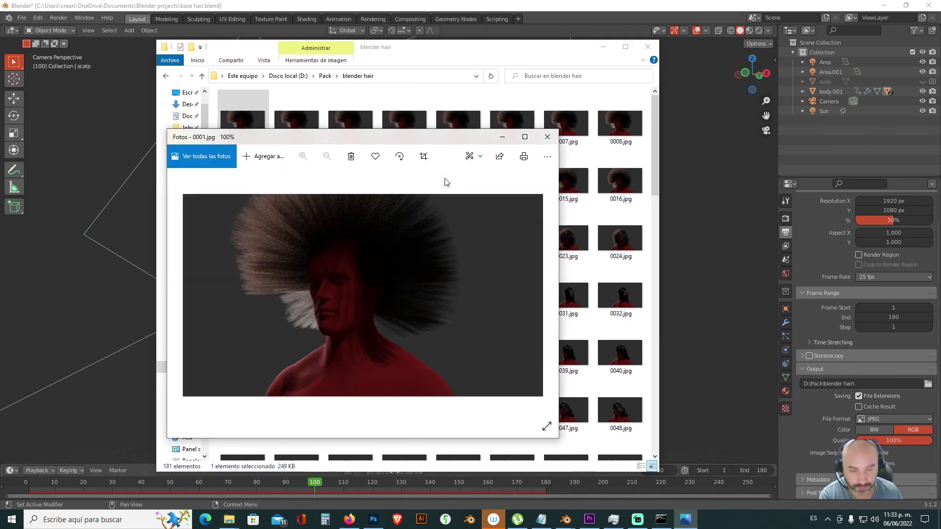
key("Right")
key("Right")
key("Right")
key("Right")
key("Right")
key("Right")
key("Right")
key("Right")
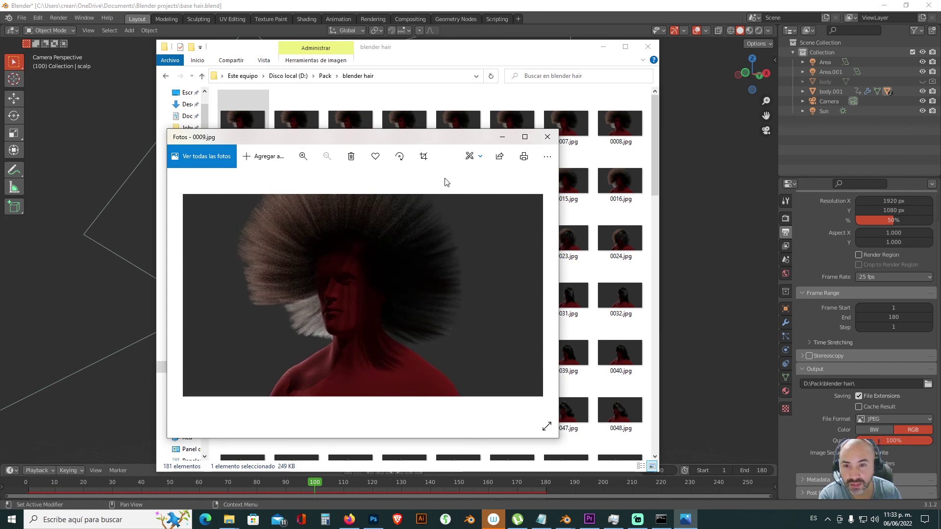
left_click(542, 144)
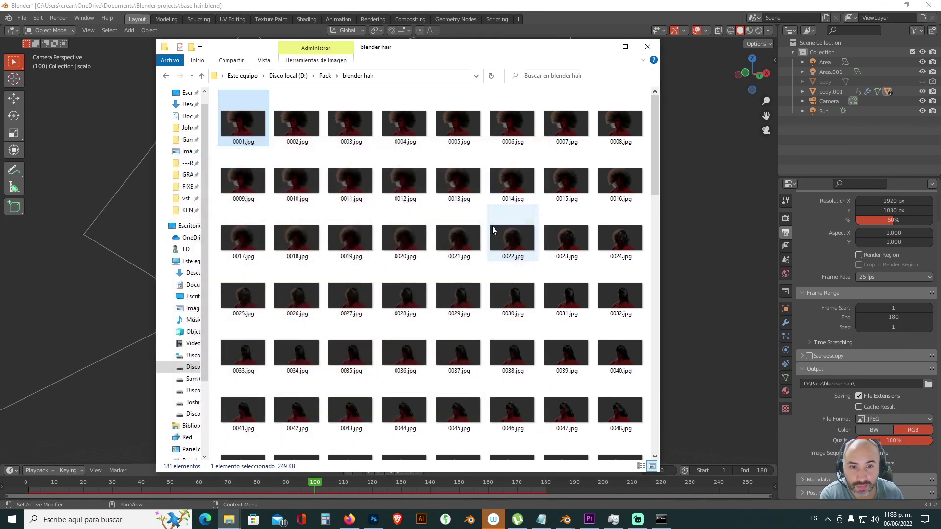
Step: Play hair cycles.mov from the end of the blender hair folder and place the player over the folder window
scroll(492, 226, "down", 15)
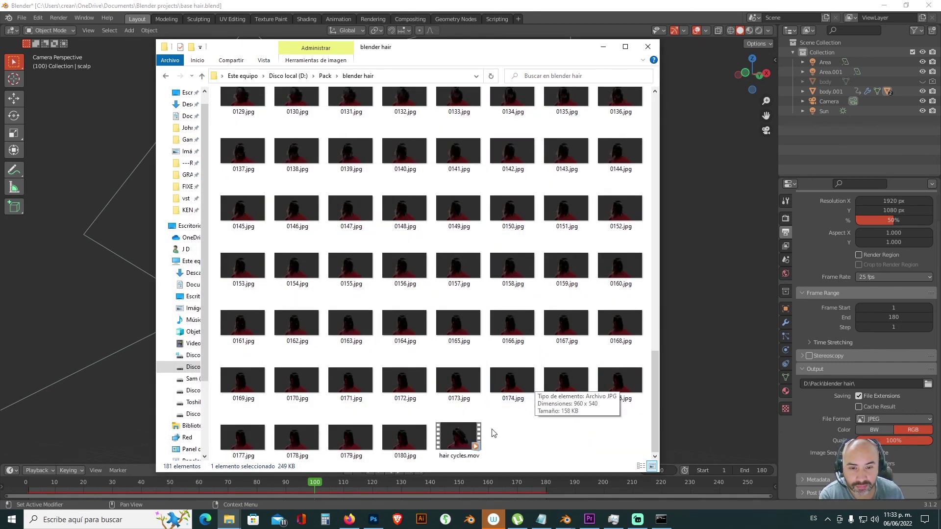
double_click(458, 436)
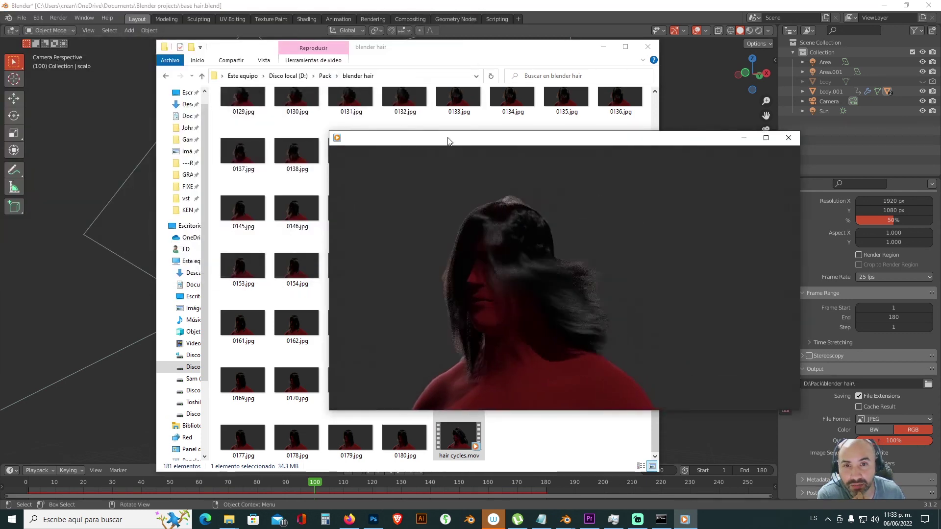
left_click_drag(448, 143, 287, 117)
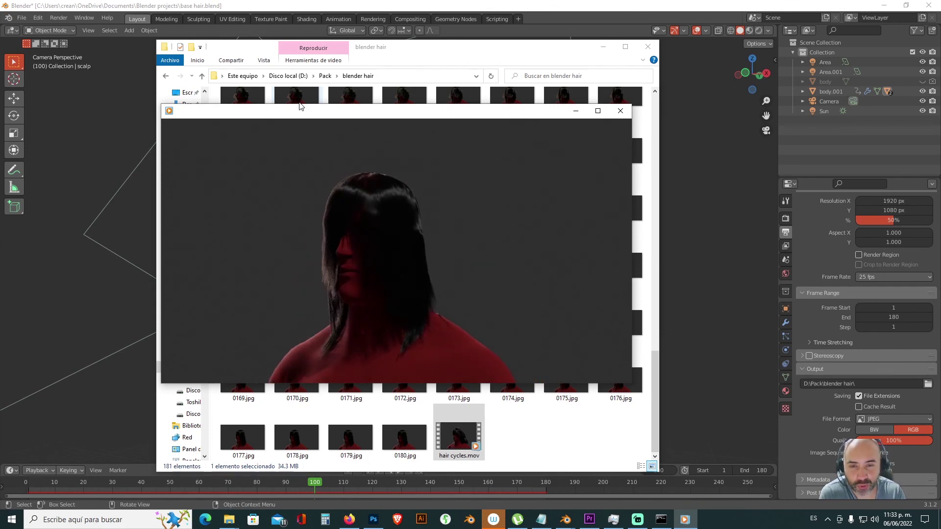
left_click_drag(432, 110, 472, 119)
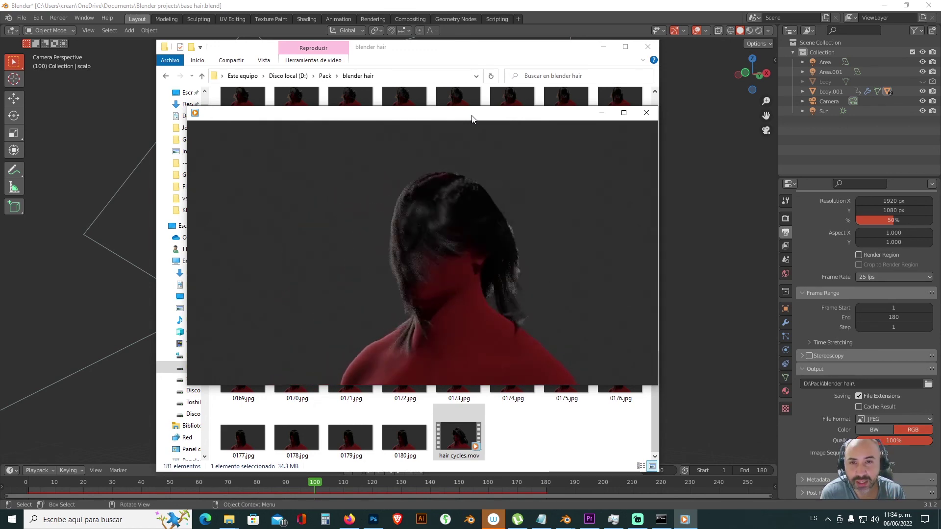
mouse_move(431, 120)
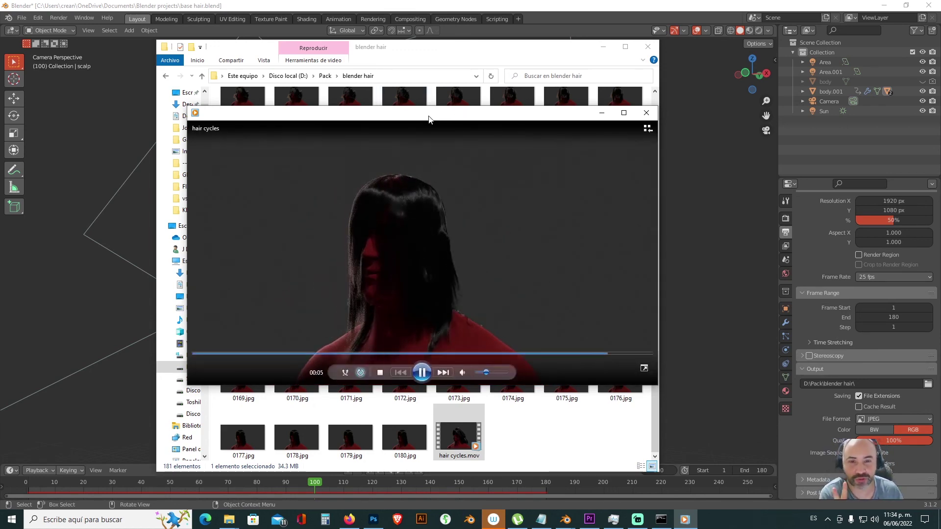